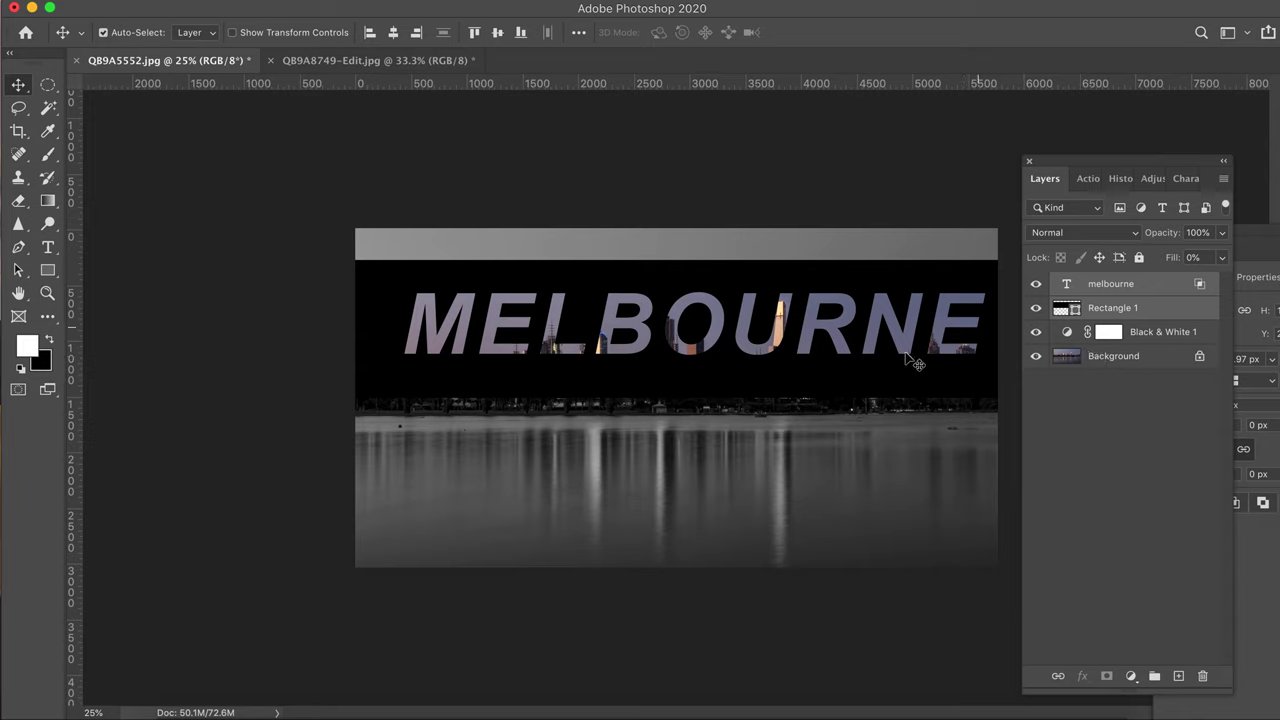
# Delete the melbourne, Rectangle 1 and Black & White 1 layers.
pyautogui.click(1148, 334)
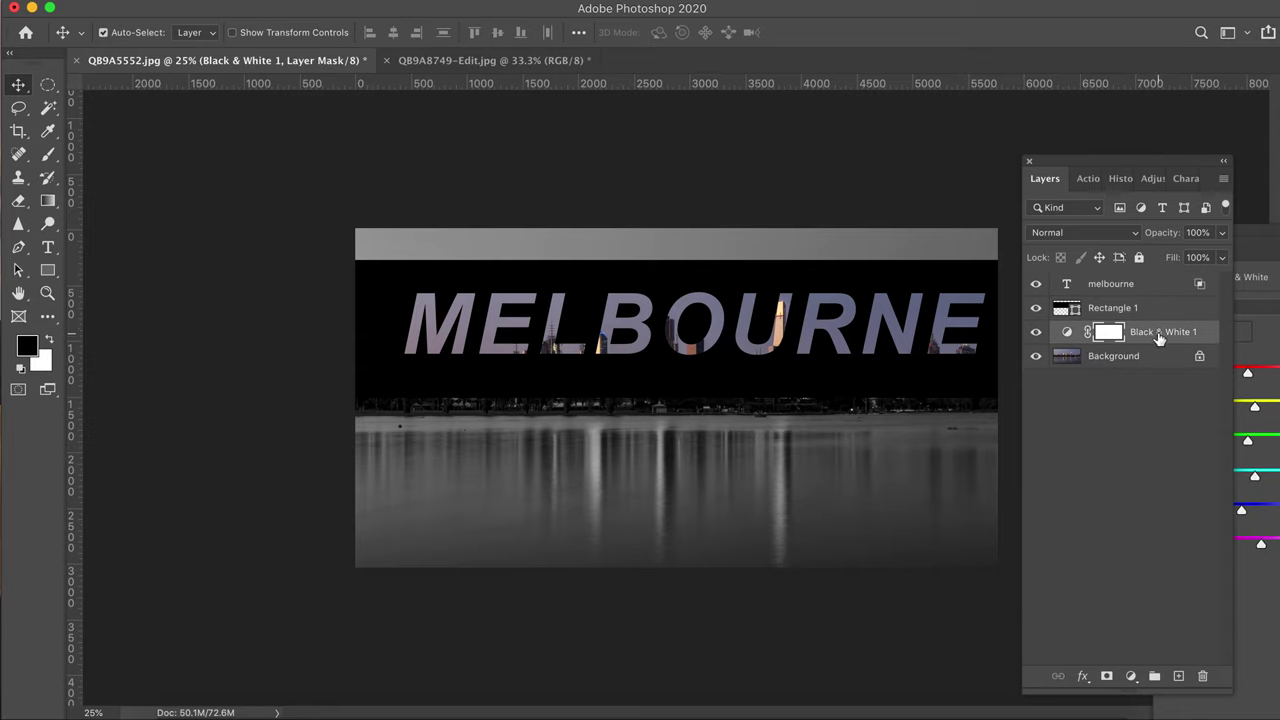
pyautogui.keyDown('shift'); pyautogui.click(1145, 286); pyautogui.keyUp('shift')
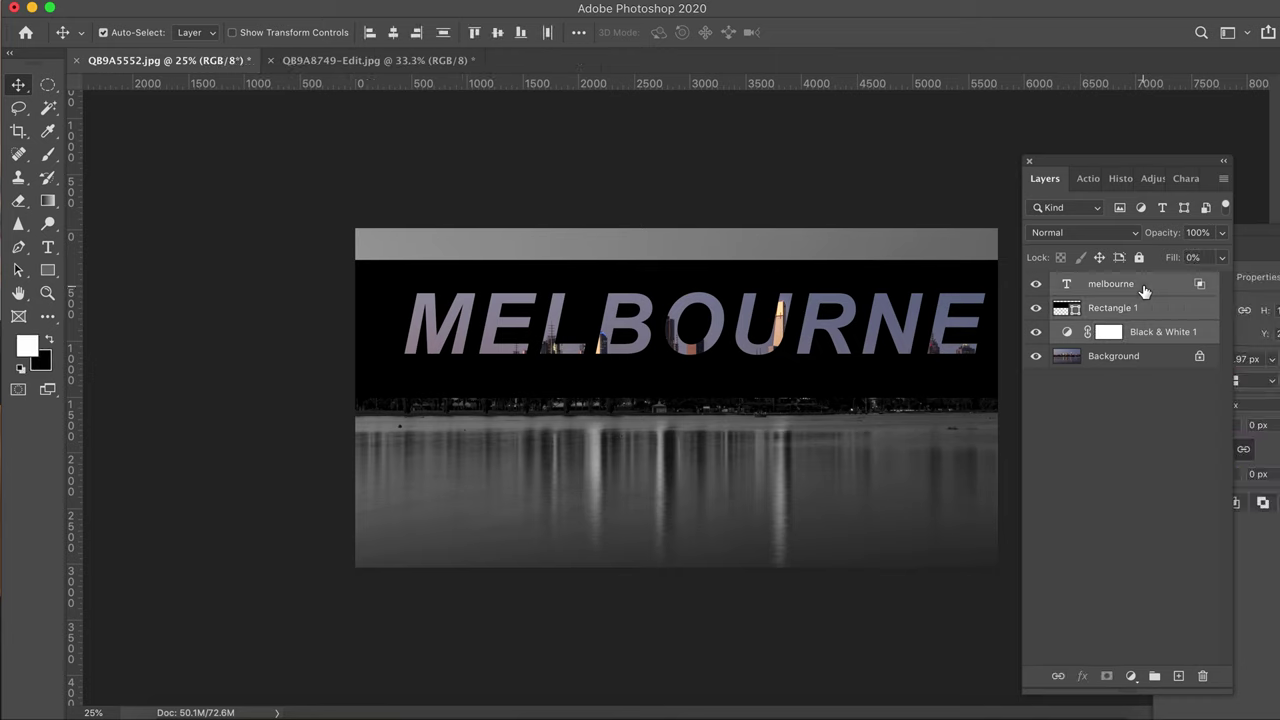
pyautogui.click(1203, 676)
pyautogui.click(771, 254)
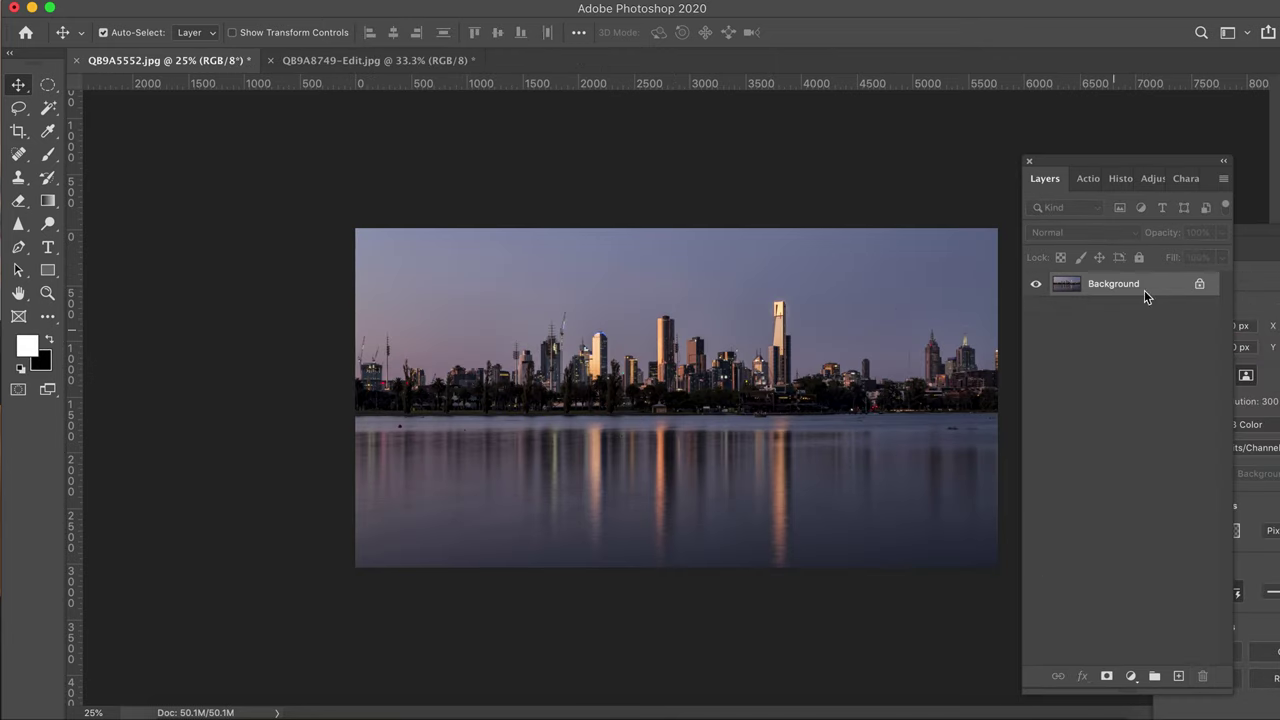
# Add a Black & White adjustment layer to turn the skyline photo grey.
pyautogui.click(1151, 180)
pyautogui.click(1104, 243)
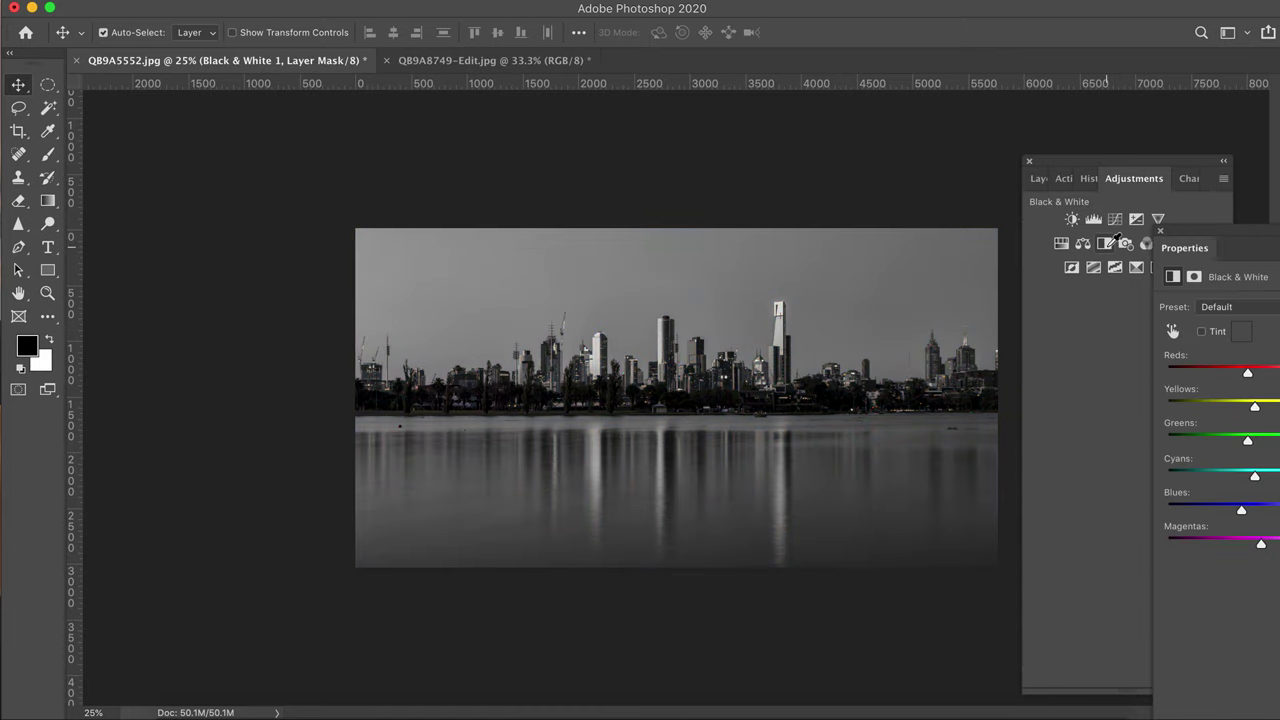
pyautogui.click(1039, 180)
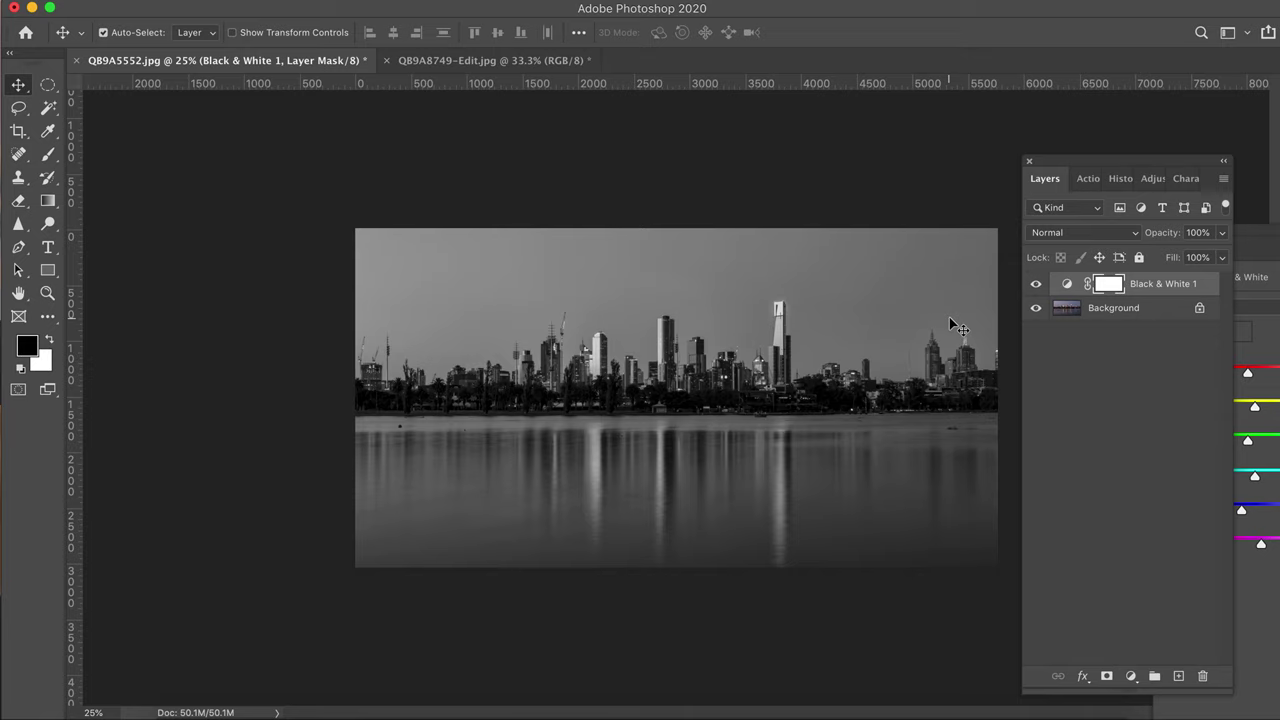
pyautogui.click(47, 270)
# Draw a wide black rectangle over the skyline, from below the top strip to the waterline.
pyautogui.moveTo(306, 278); pyautogui.dragTo(1049, 406)
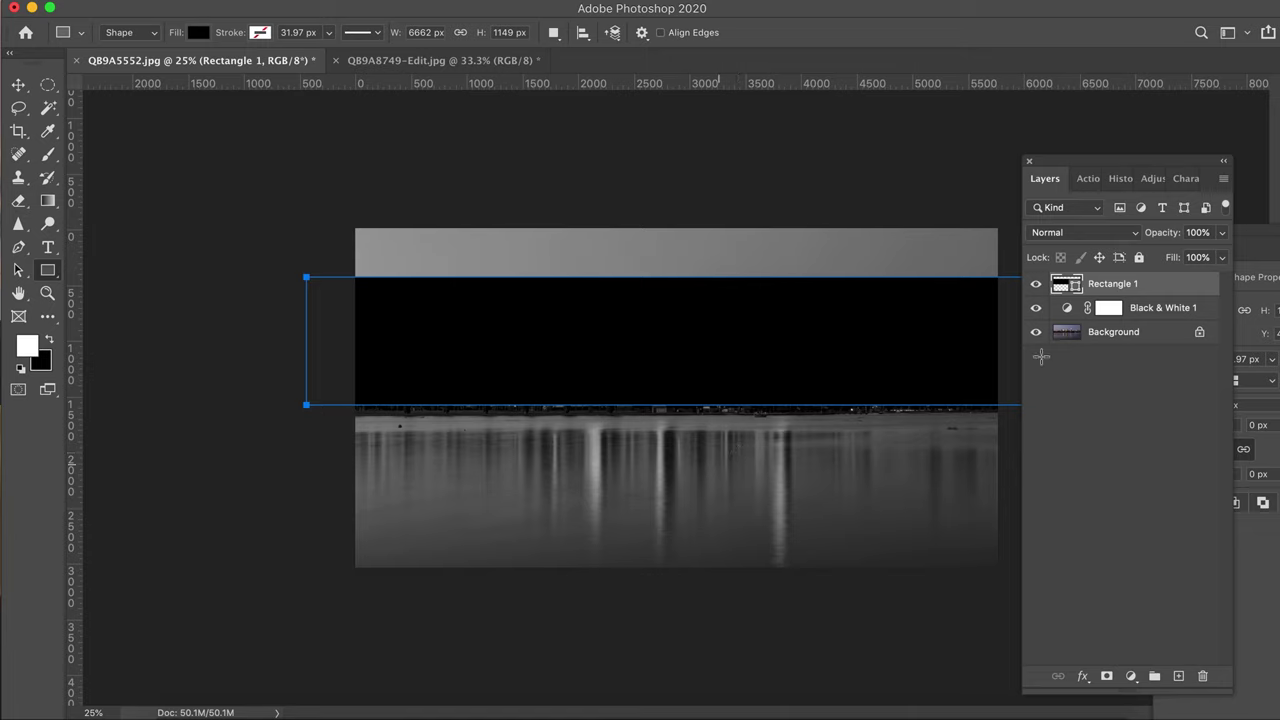
pyautogui.click(47, 247)
# Add a new text layer reading MELBOURNE on the grey strip.
pyautogui.click(481, 261)
pyautogui.write('M')
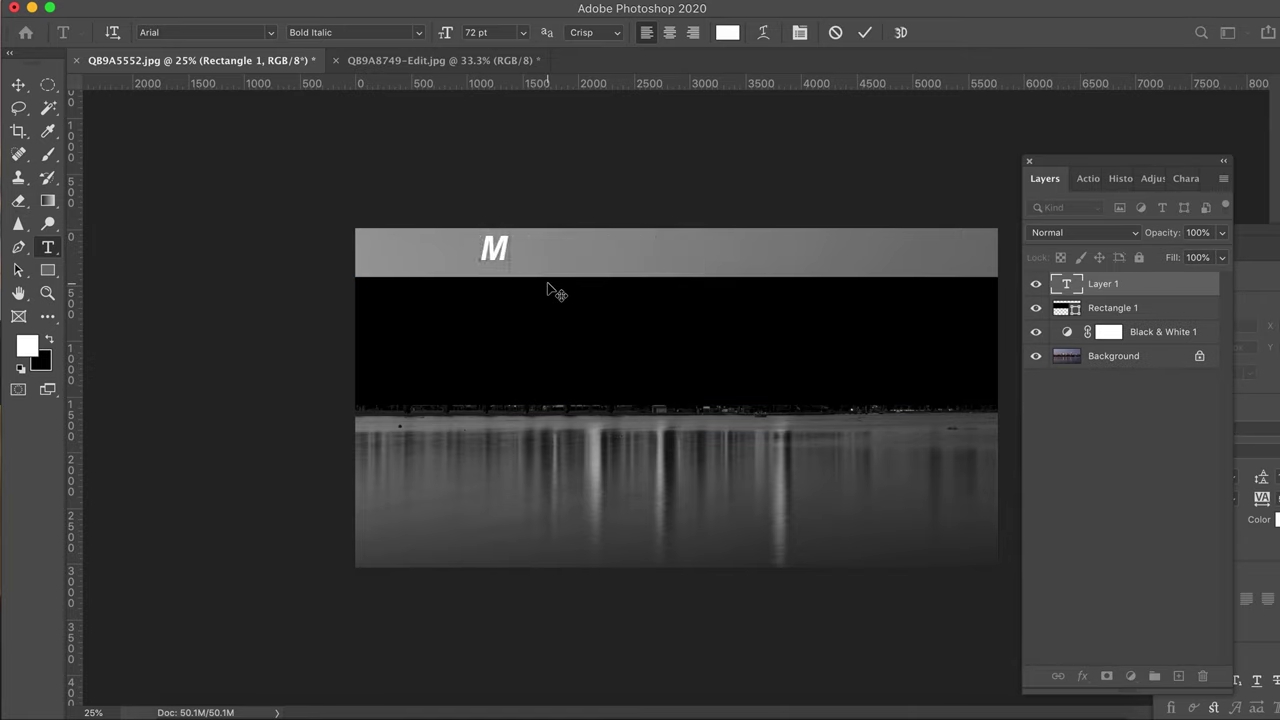
pyautogui.write('ELBOURNE')
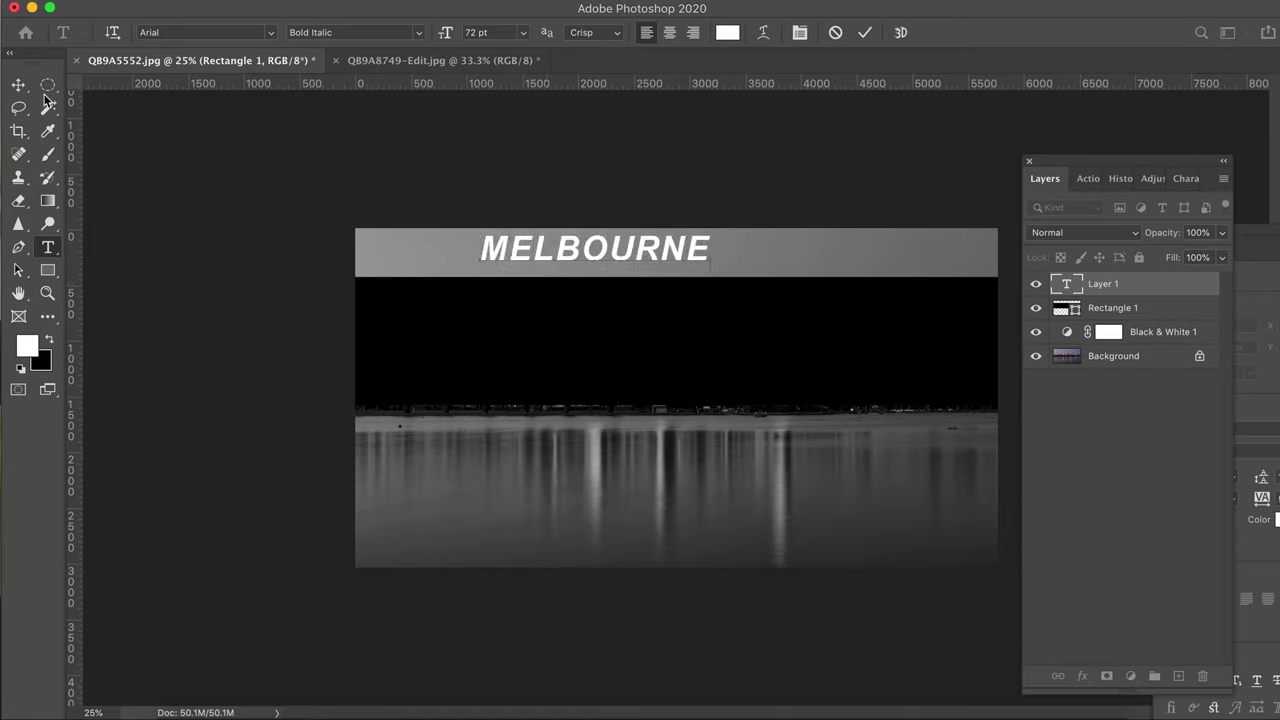
pyautogui.click(18, 84)
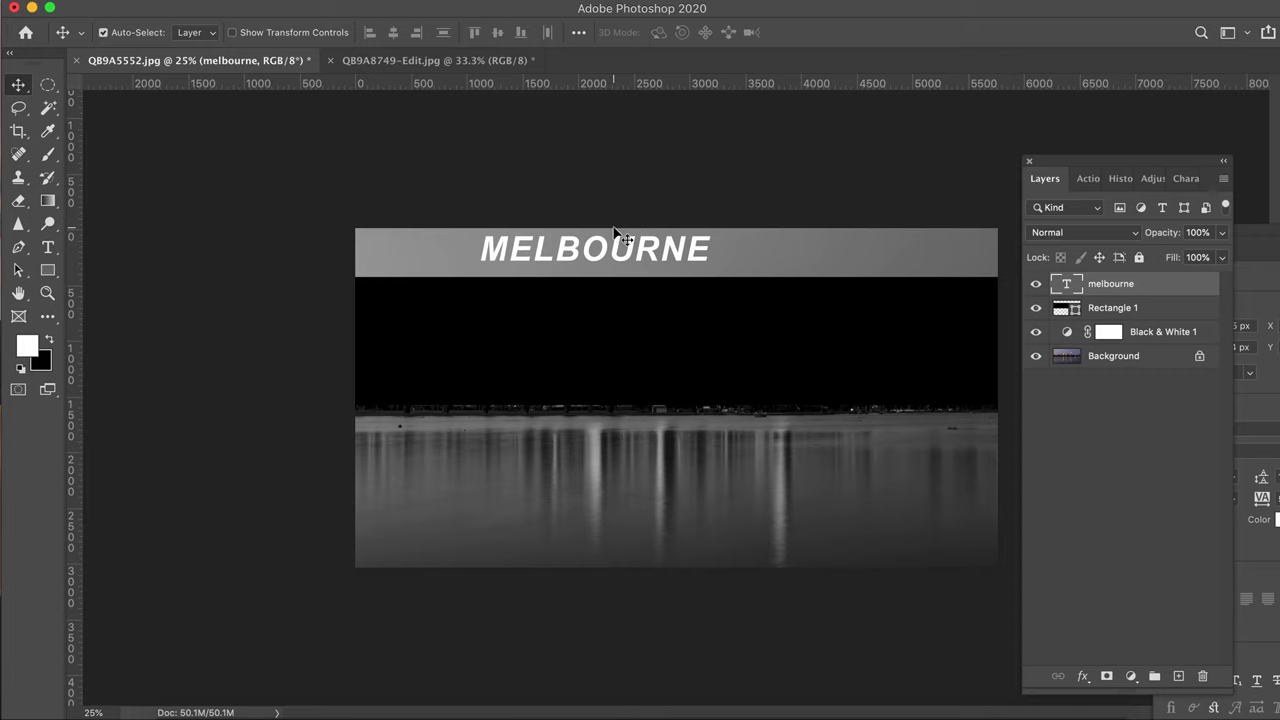
# Scale the MELBOURNE text up so it fills the black band.
pyautogui.hotkey('ctrl', 't')
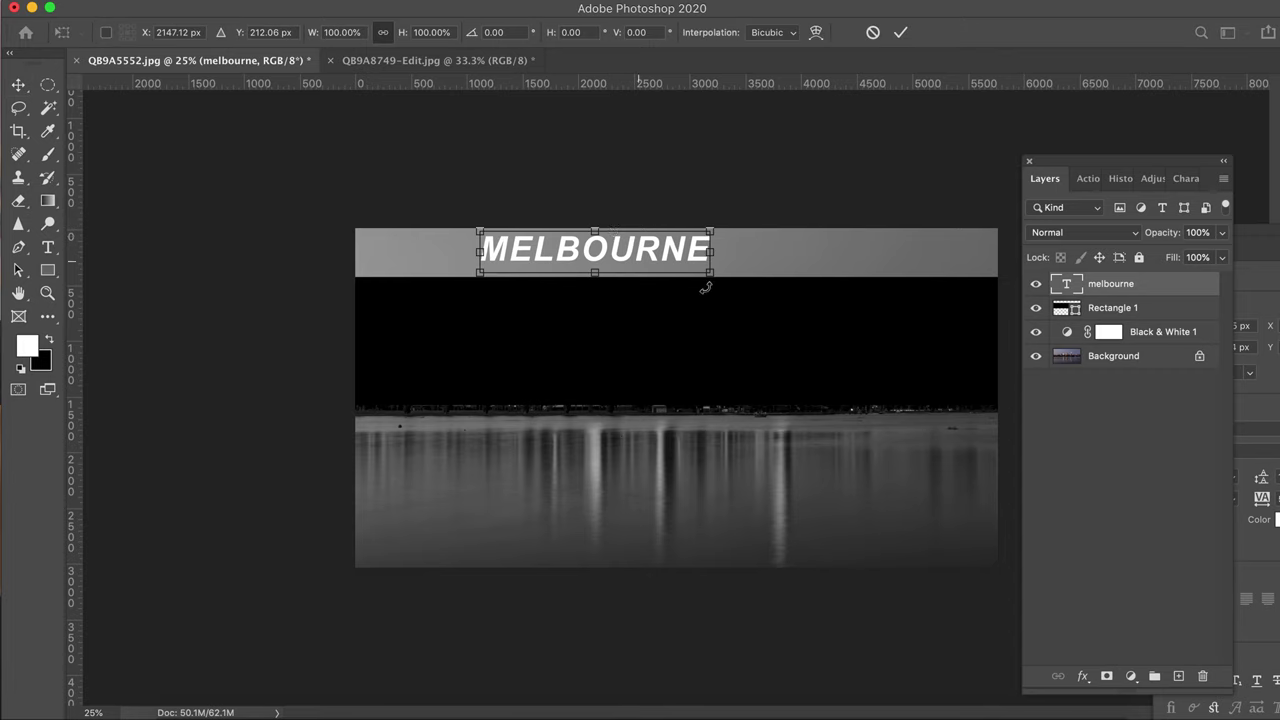
pyautogui.moveTo(710, 274); pyautogui.dragTo(907, 352)
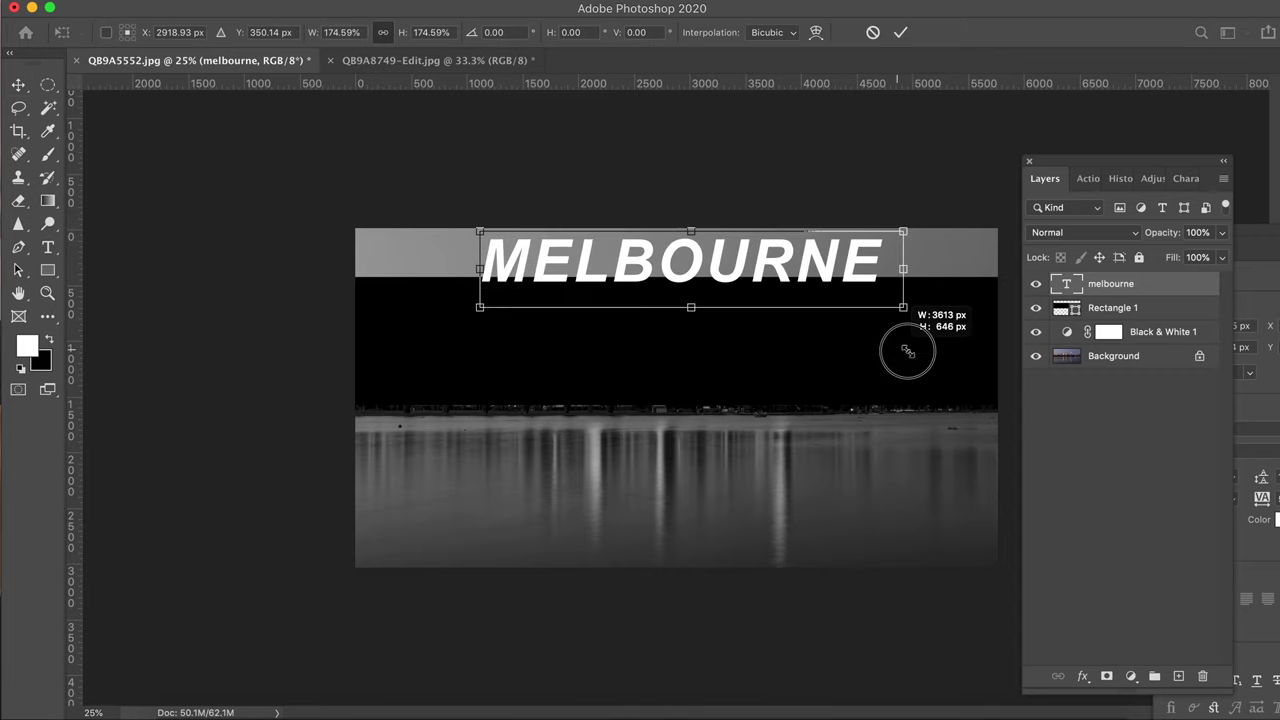
pyautogui.moveTo(907, 352)
pyautogui.mouseDown()
pyautogui.moveTo(960, 320)
pyautogui.moveTo(895, 350)
pyautogui.mouseUp()
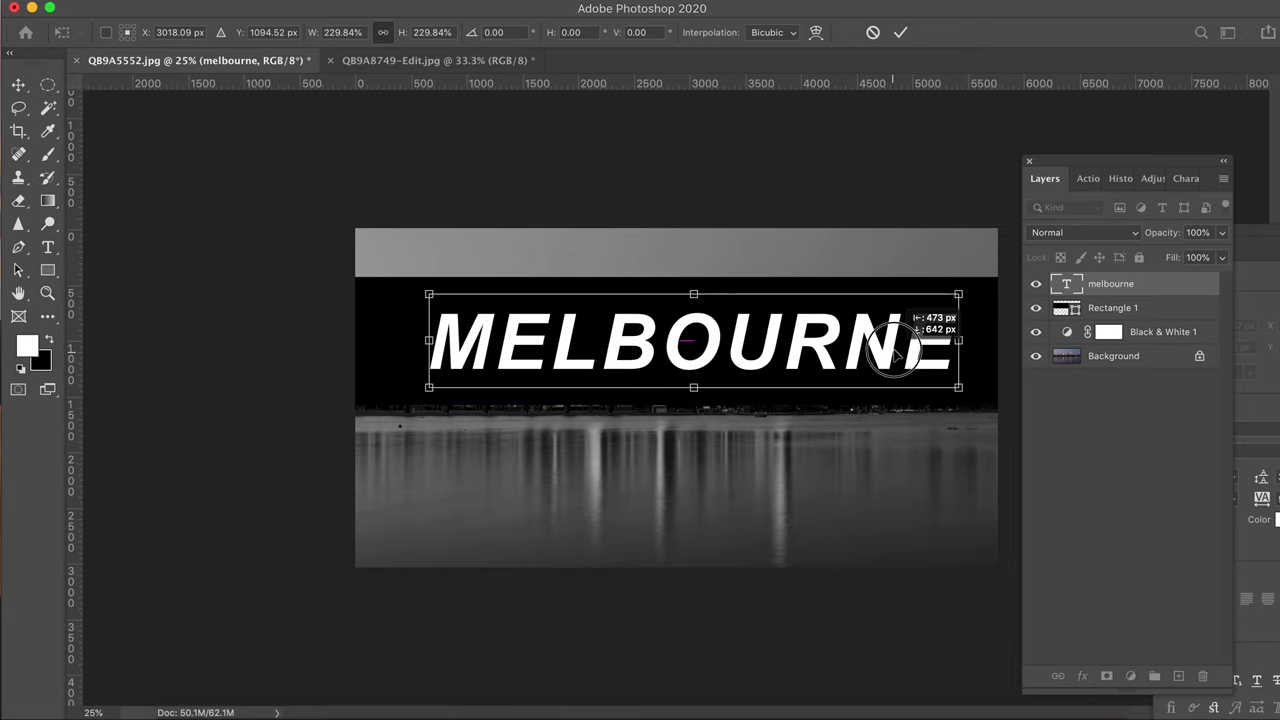
pyautogui.click(899, 35)
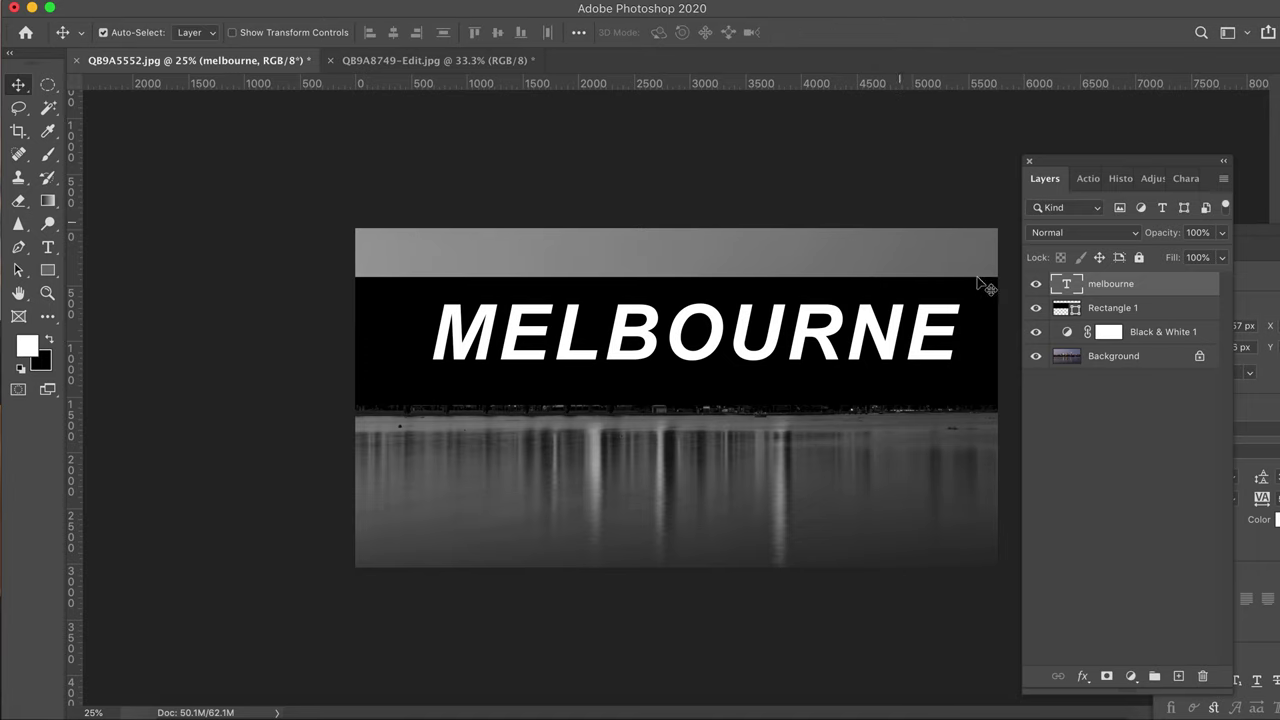
# Set the melbourne layer's blending Knockout to Shallow.
pyautogui.doubleClick(1163, 289)
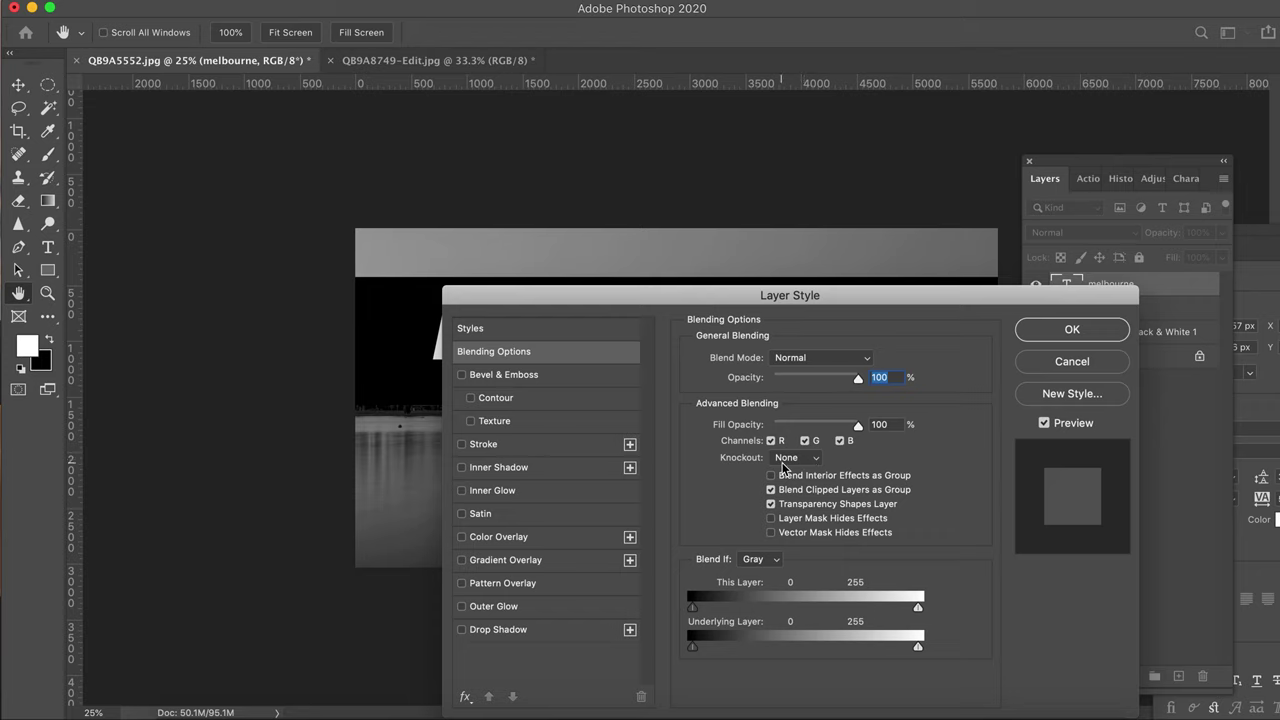
pyautogui.moveTo(797, 457)
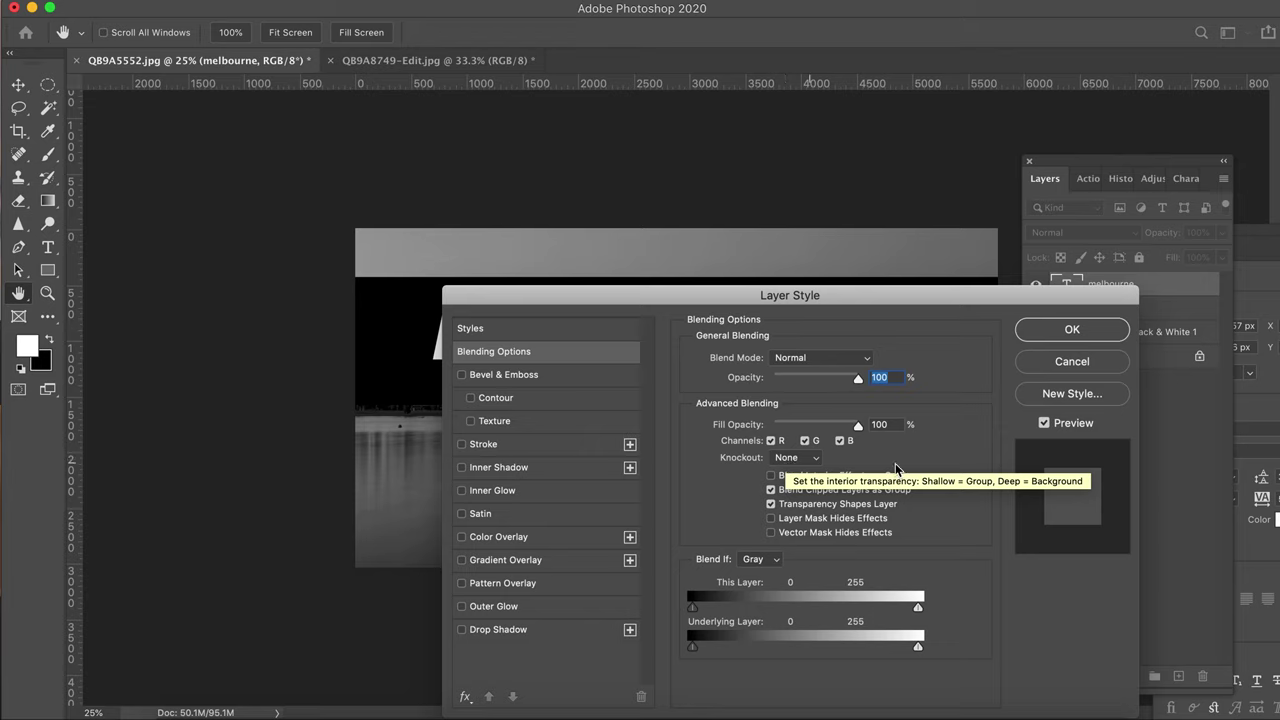
pyautogui.click(815, 462)
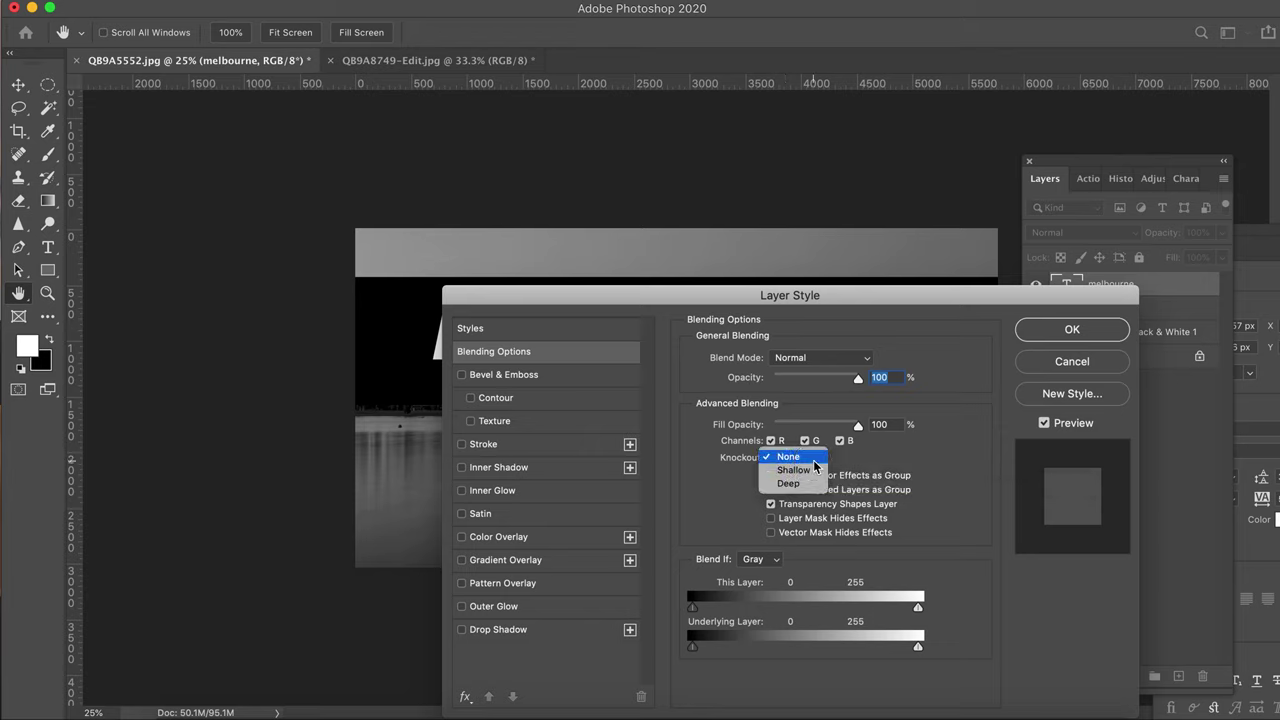
pyautogui.click(798, 472)
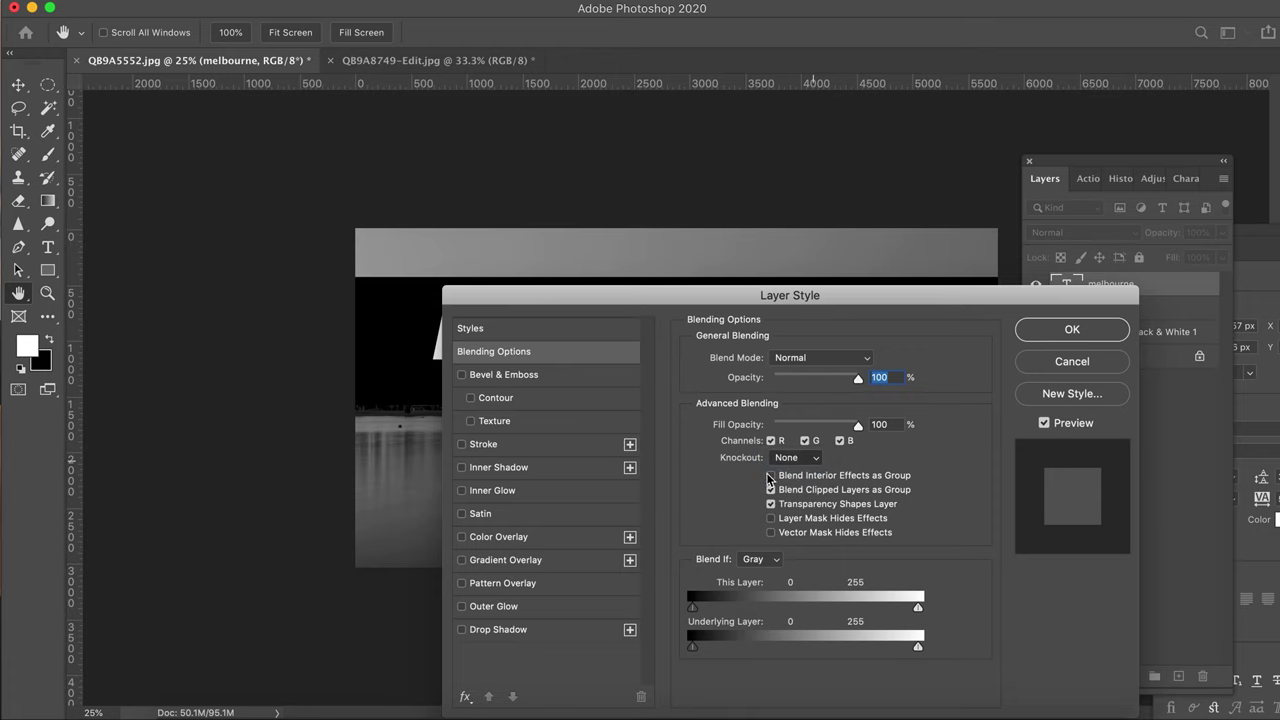
pyautogui.click(1048, 331)
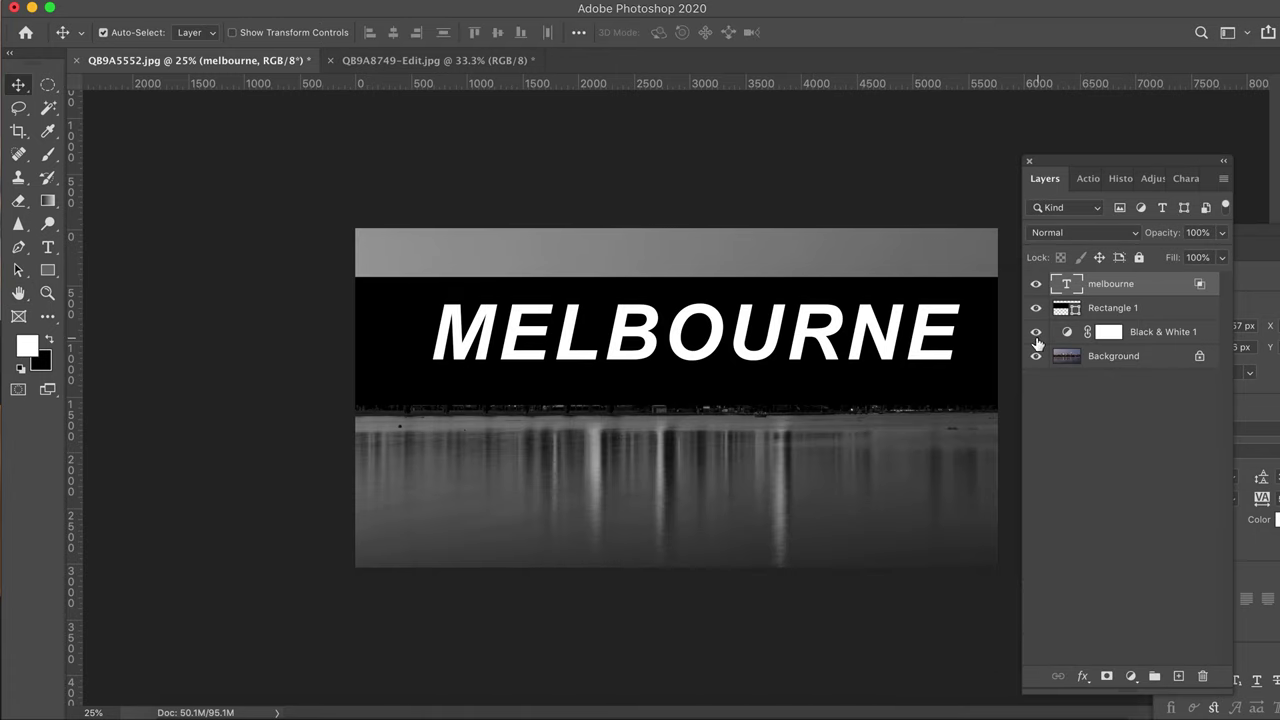
# Lower the melbourne layer's Fill to 0% so its letters show the colour skyline.
pyautogui.click(1222, 258)
pyautogui.moveTo(1220, 282); pyautogui.dragTo(1138, 281)
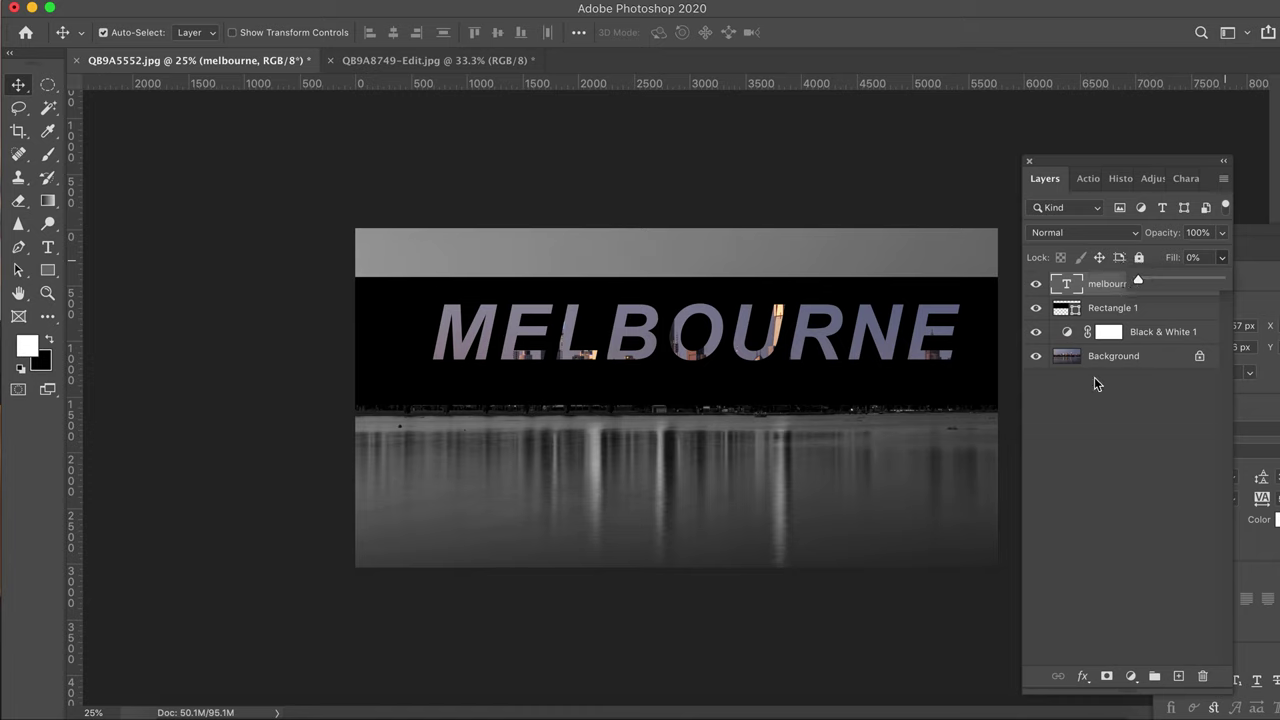
pyautogui.click(1120, 308)
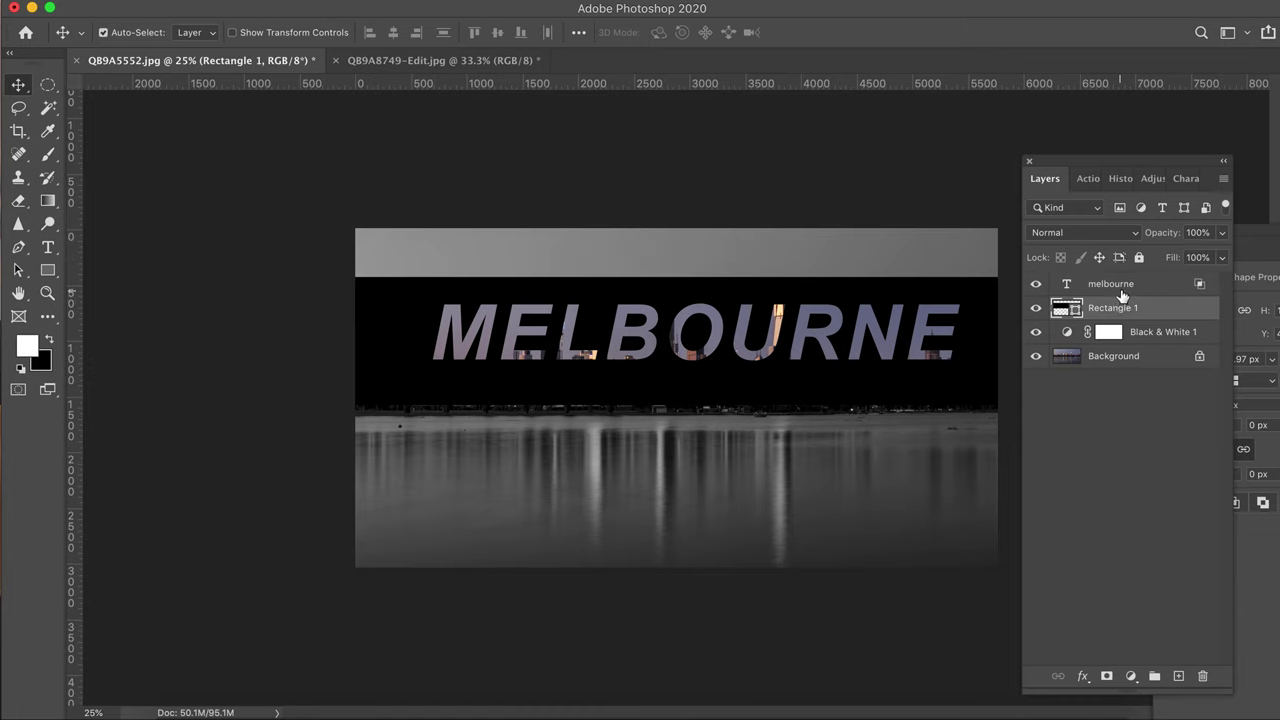
# Move the band and MELBOURNE up together, then widen MELBOURNE across nearly the whole band.
pyautogui.keyDown('shift'); pyautogui.click(1120, 288); pyautogui.keyUp('shift')
pyautogui.moveTo(914, 340); pyautogui.dragTo(914, 330)
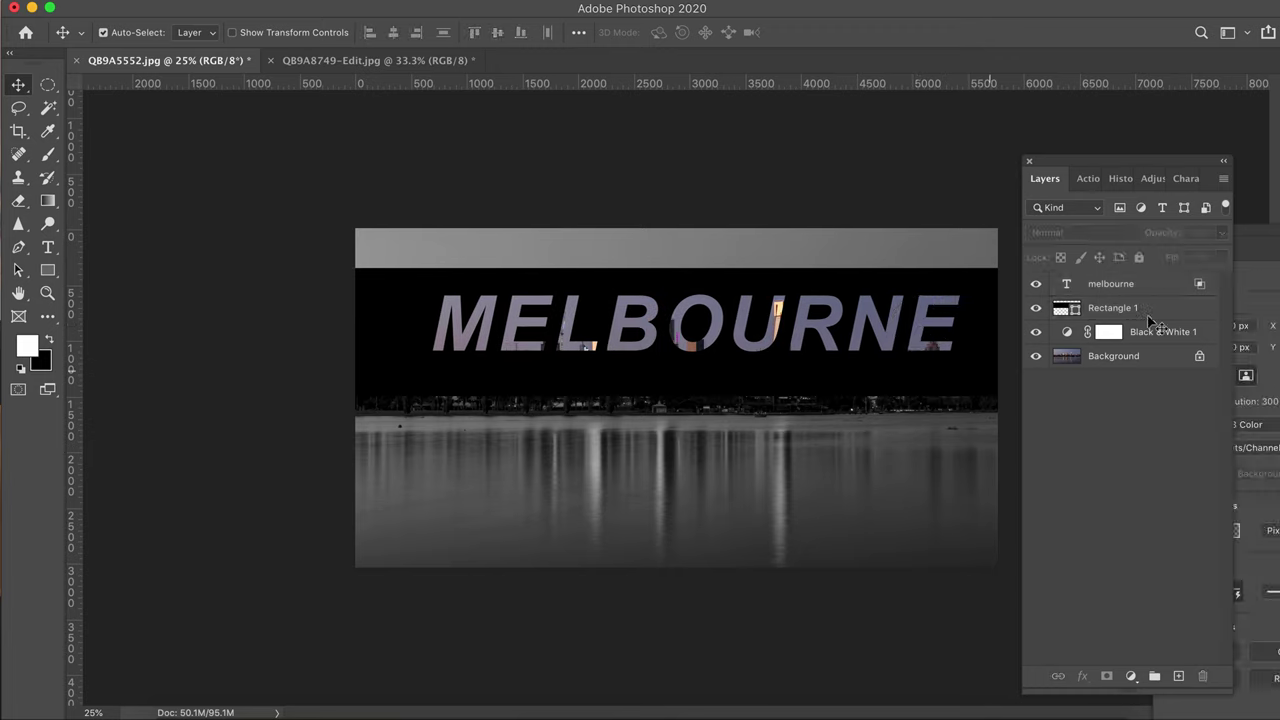
pyautogui.click(1138, 290)
pyautogui.hotkey('ctrl', 't')
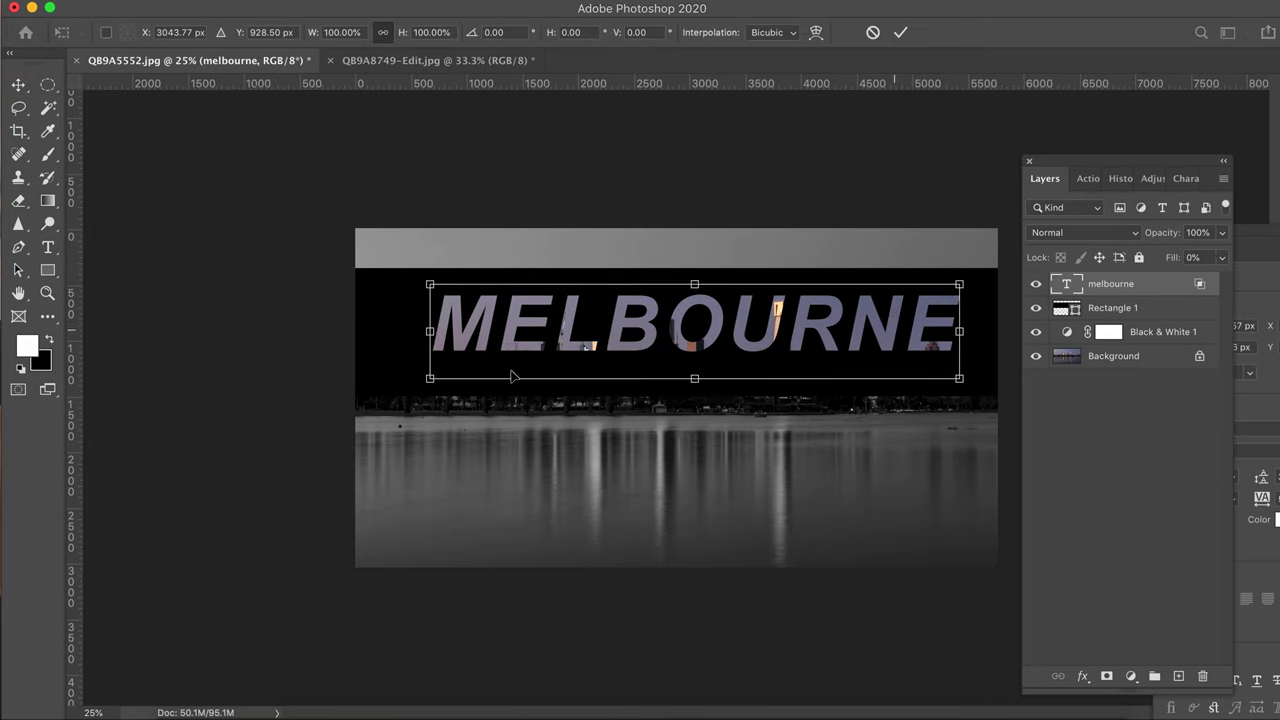
pyautogui.moveTo(430, 379); pyautogui.dragTo(389, 387)
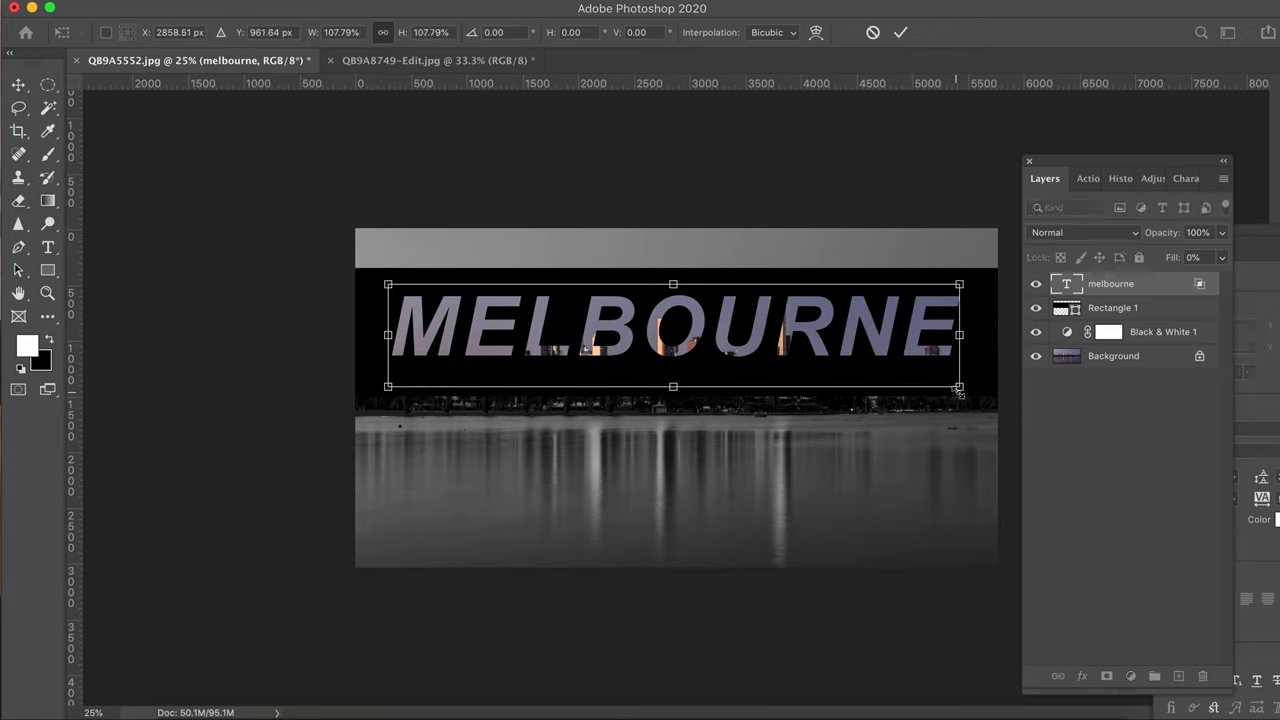
pyautogui.moveTo(960, 387); pyautogui.dragTo(979, 396)
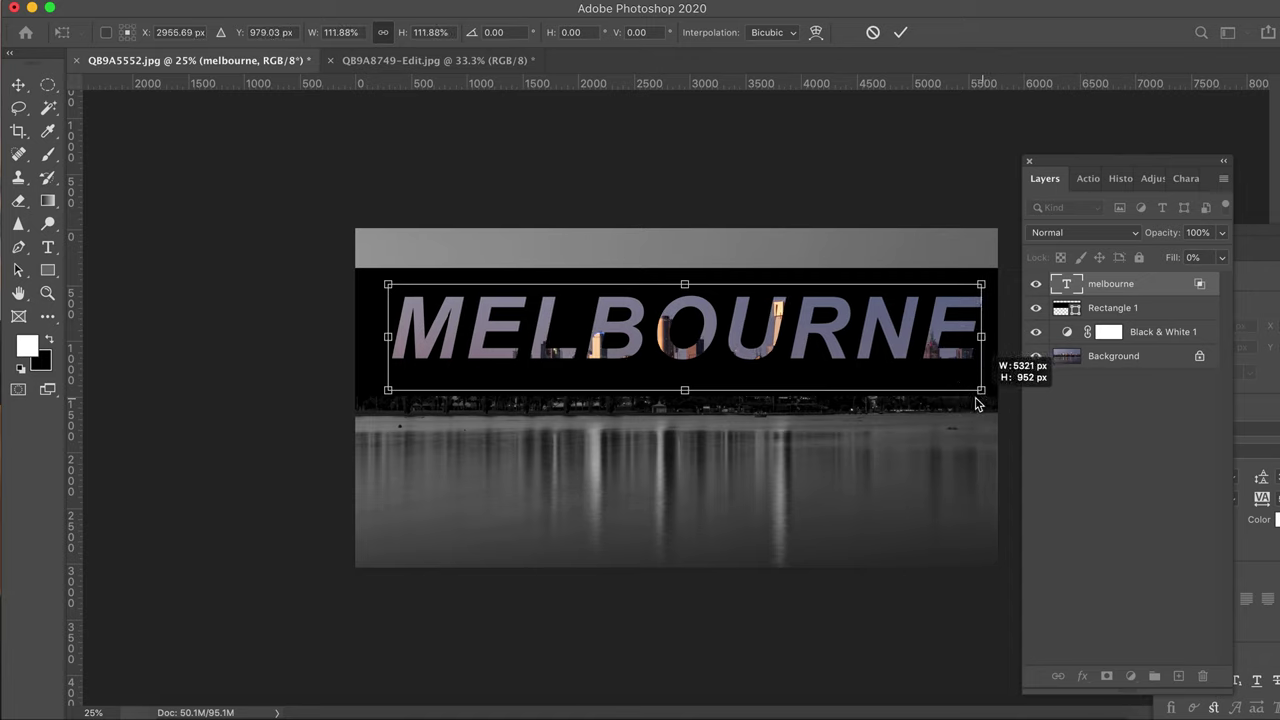
pyautogui.click(900, 32)
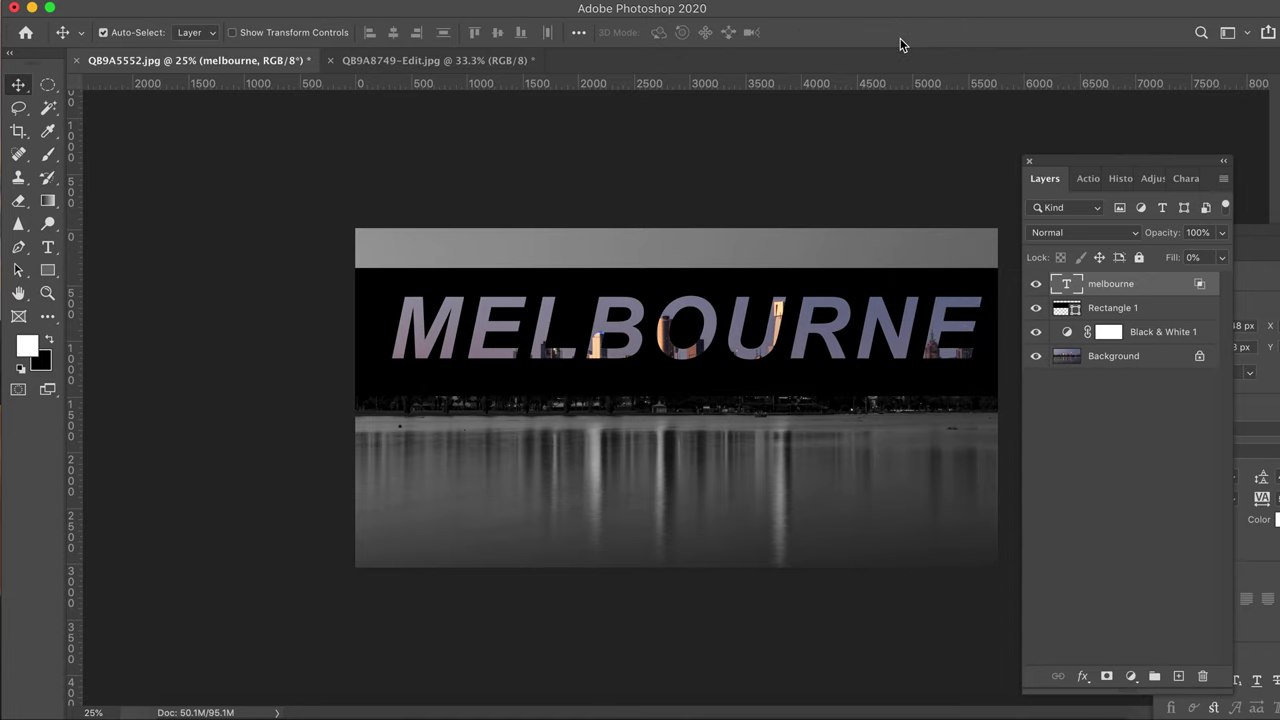
# Hide MELBOURNE and give Rectangle 1 a Shallow knockout with 0% Fill.
pyautogui.click(1036, 285)
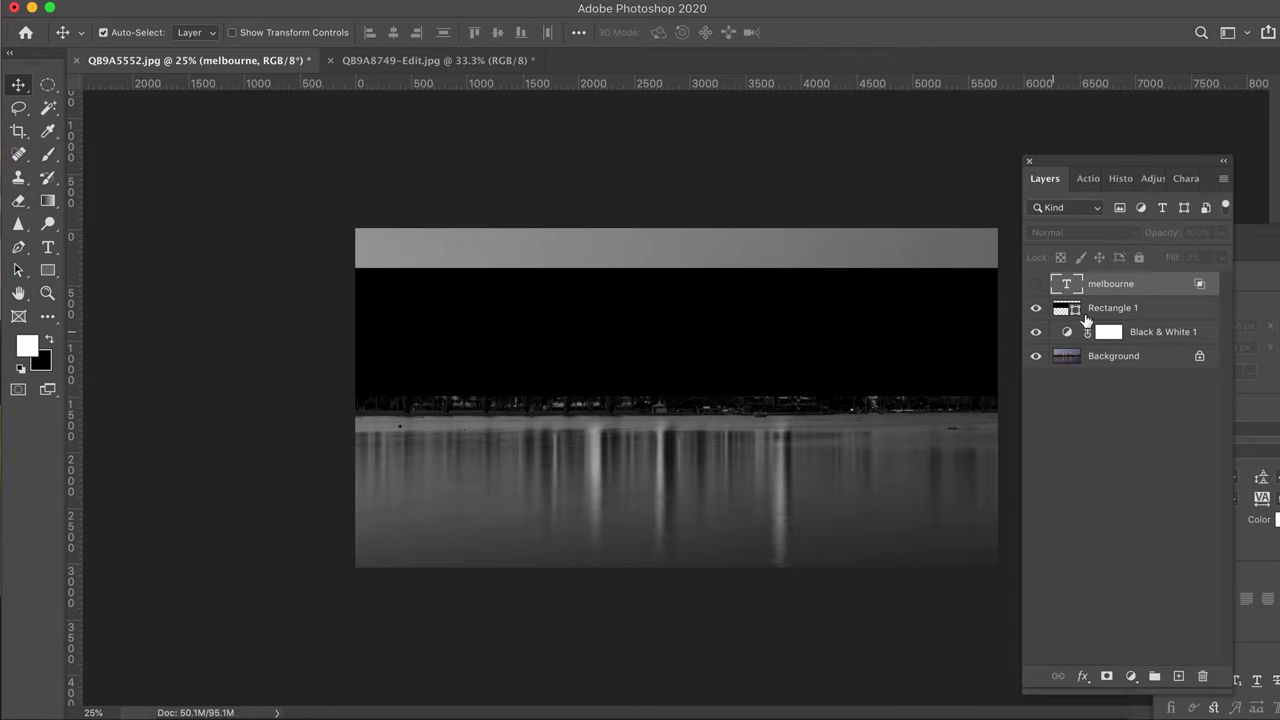
pyautogui.click(1135, 312)
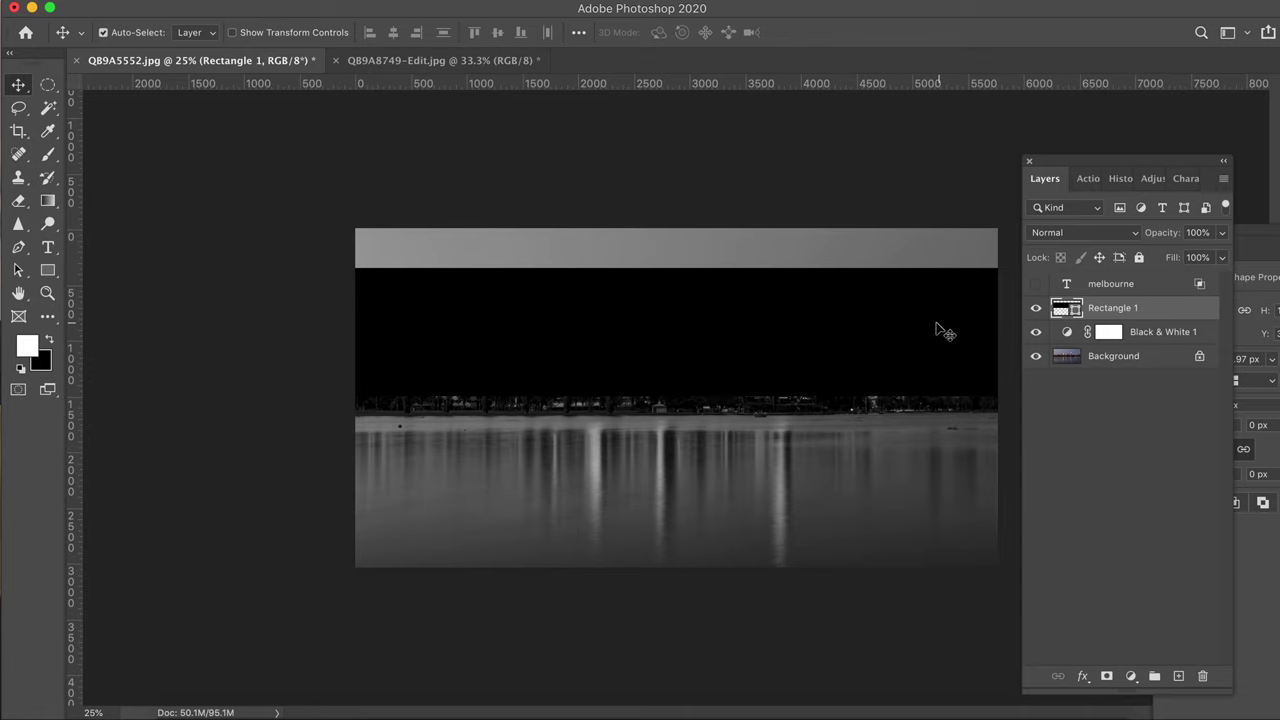
pyautogui.doubleClick(1177, 316)
pyautogui.click(797, 457)
pyautogui.click(792, 472)
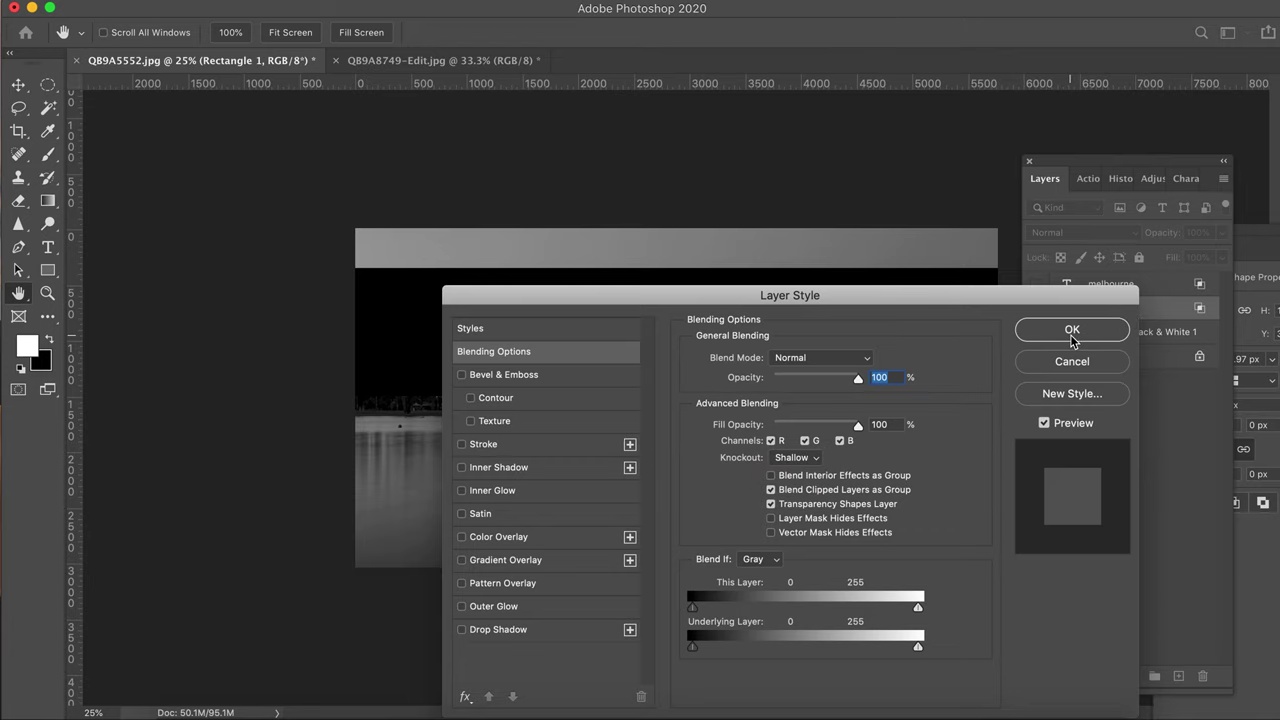
pyautogui.click(1072, 330)
pyautogui.click(1222, 258)
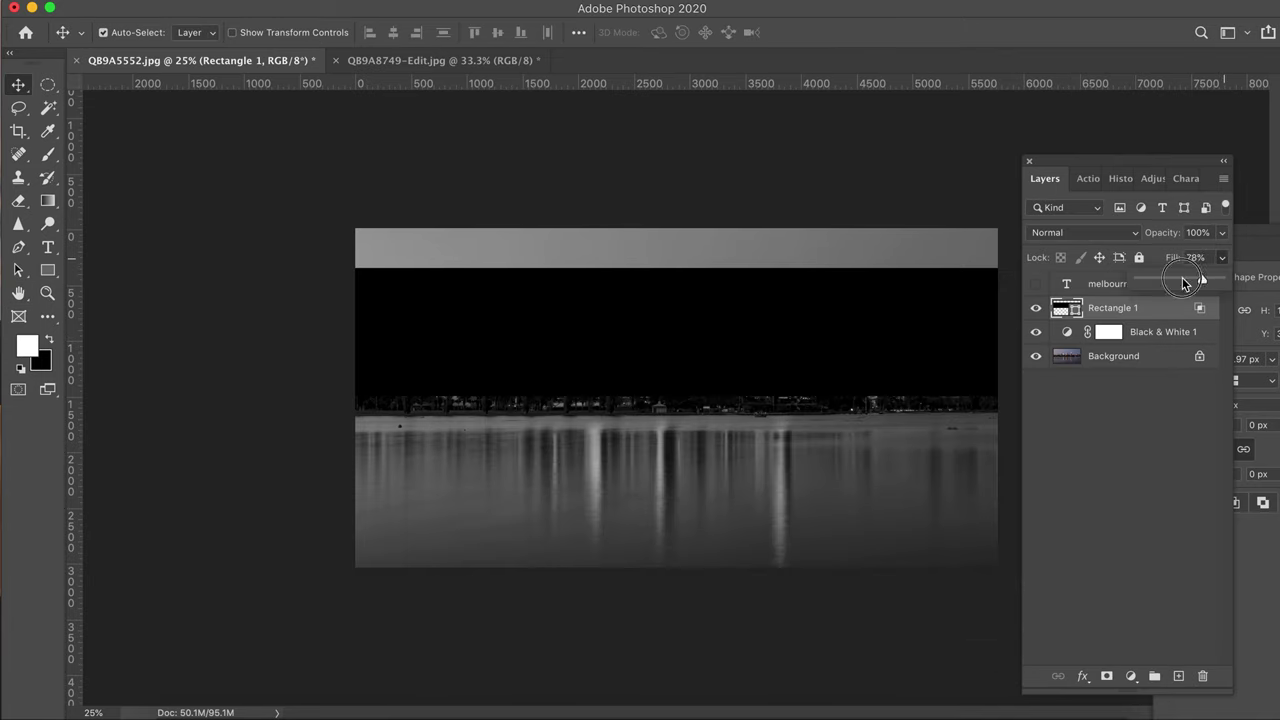
pyautogui.moveTo(1184, 284); pyautogui.dragTo(1020, 350)
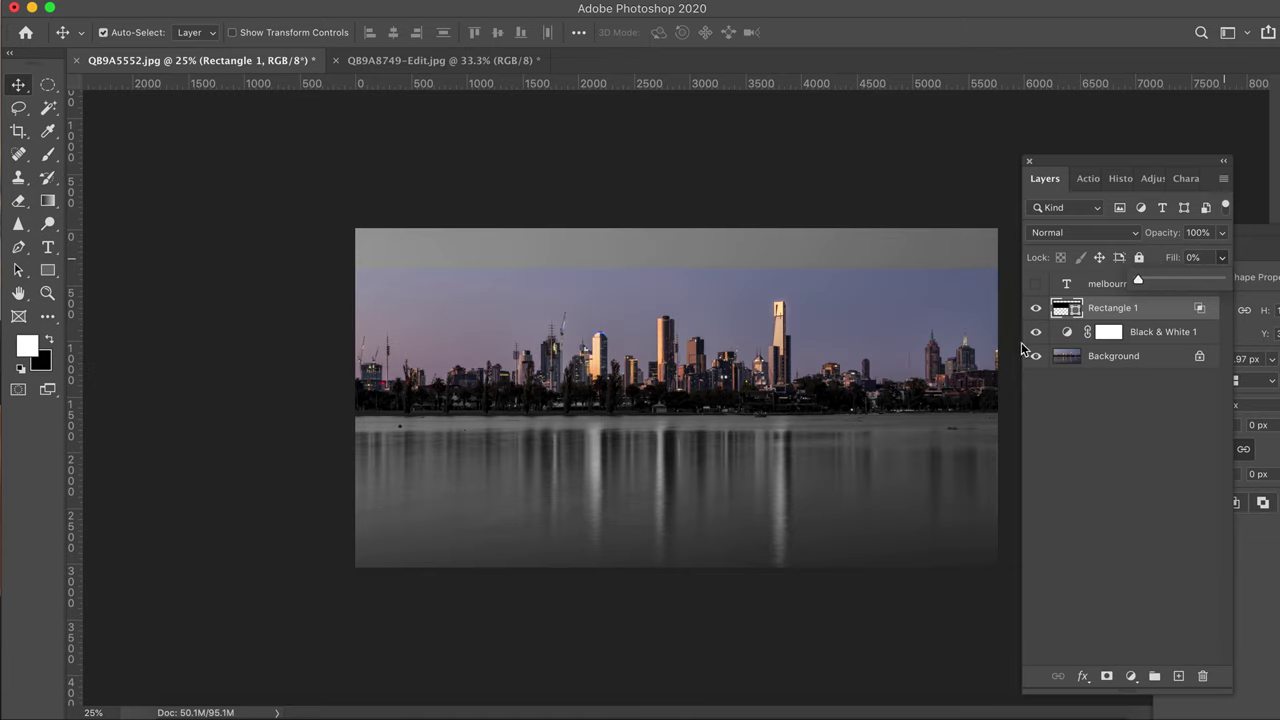
# Hide Rectangle 1 and draw a wide ellipse across the middle of the skyline.
pyautogui.click(1037, 313)
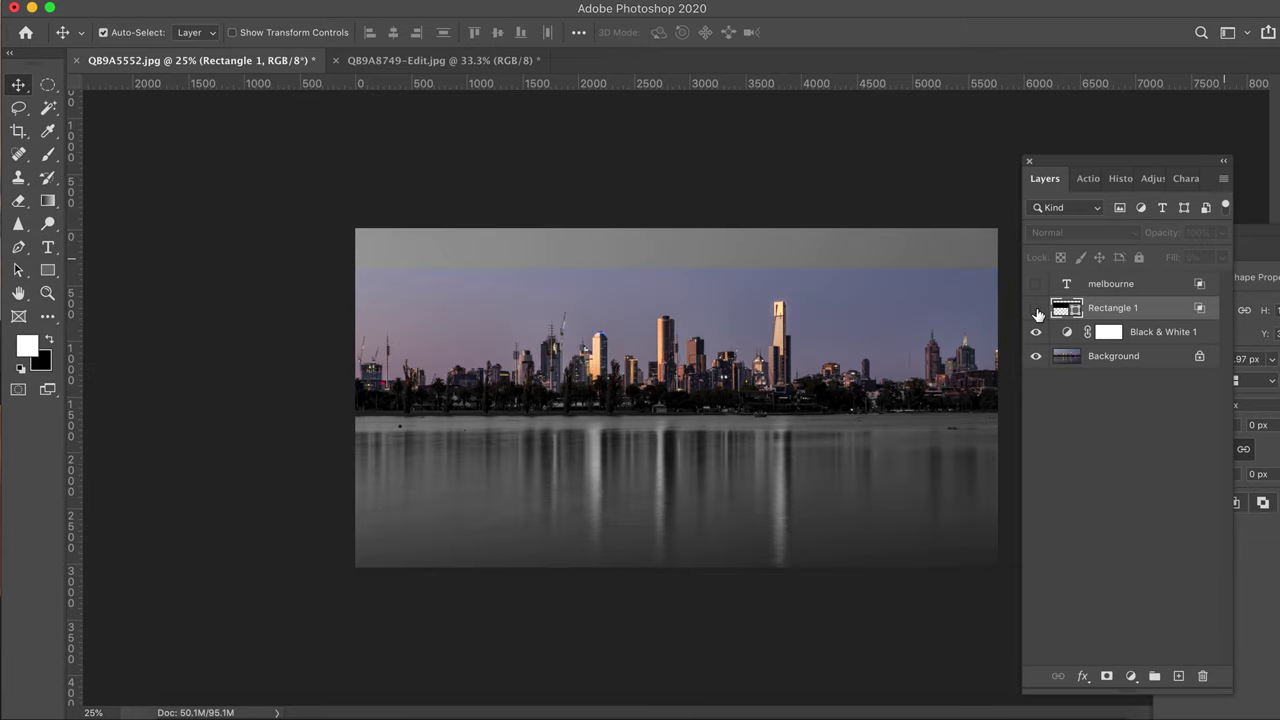
pyautogui.click(49, 271)
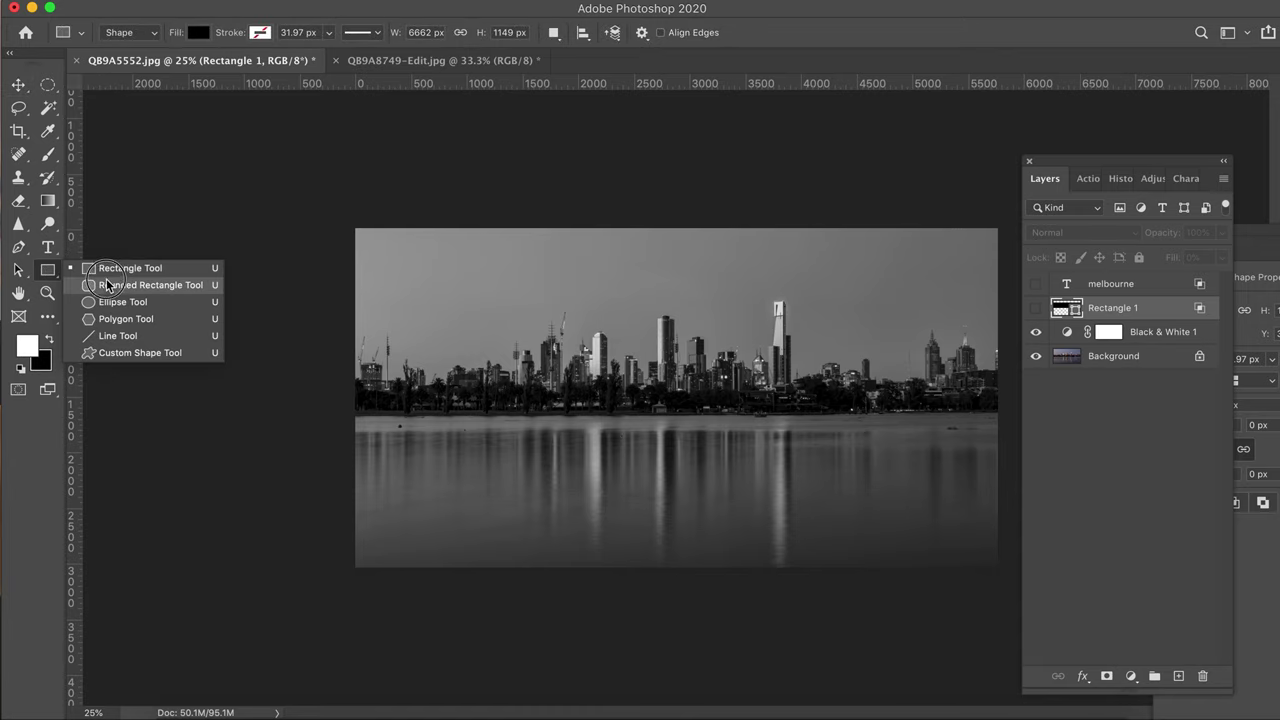
pyautogui.click(108, 302)
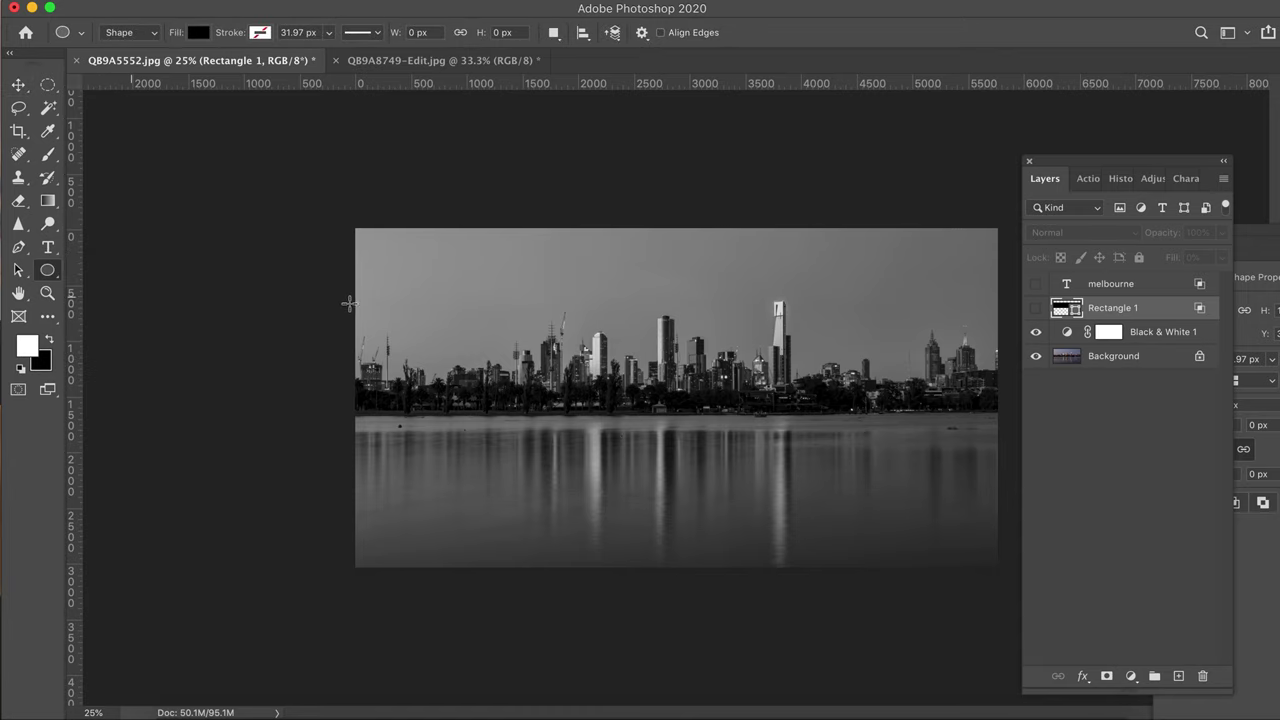
pyautogui.moveTo(325, 290); pyautogui.dragTo(1043, 474)
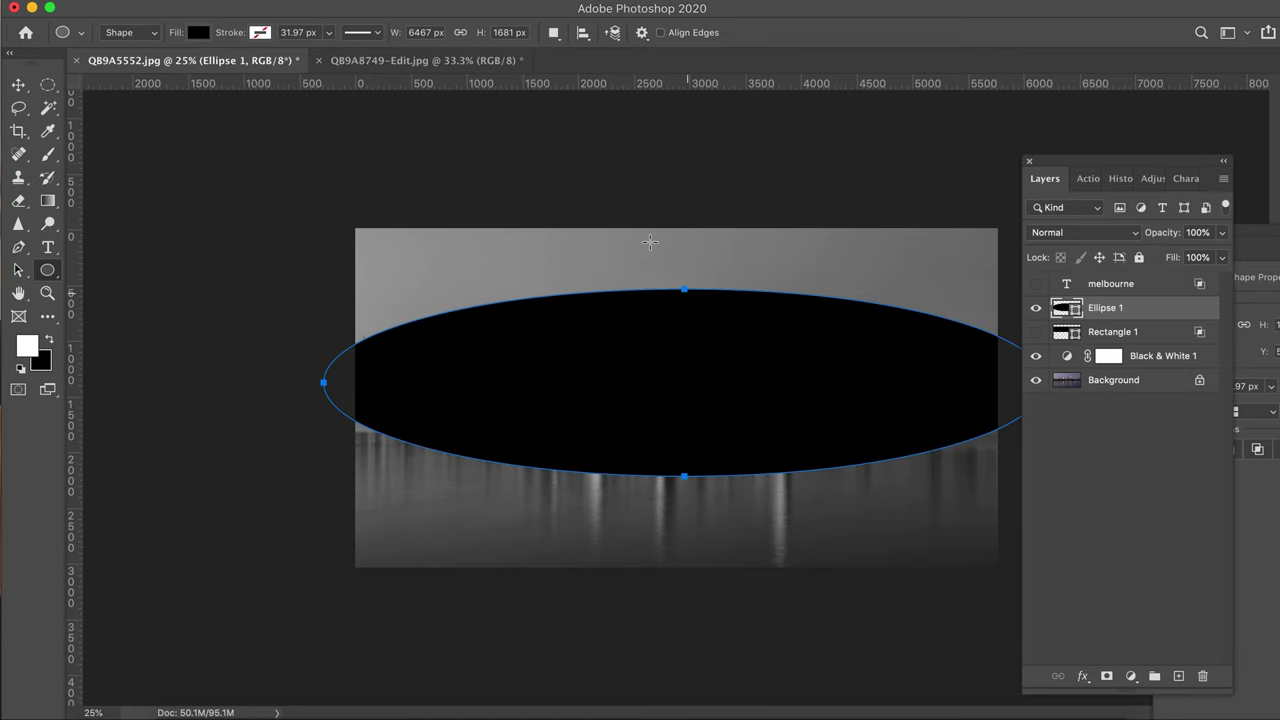
pyautogui.click(25, 92)
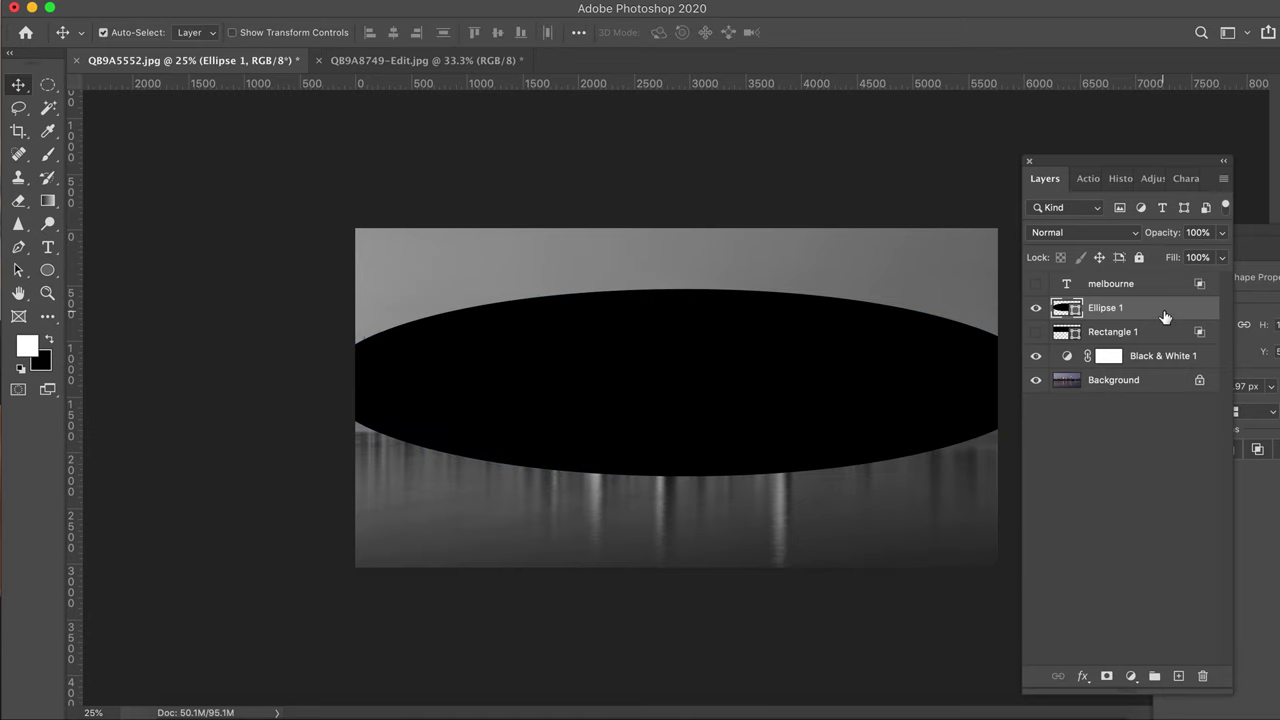
# Give Ellipse 1 a Shallow knockout and 0% Fill to show the colour skyline.
pyautogui.doubleClick(1165, 317)
pyautogui.click(810, 458)
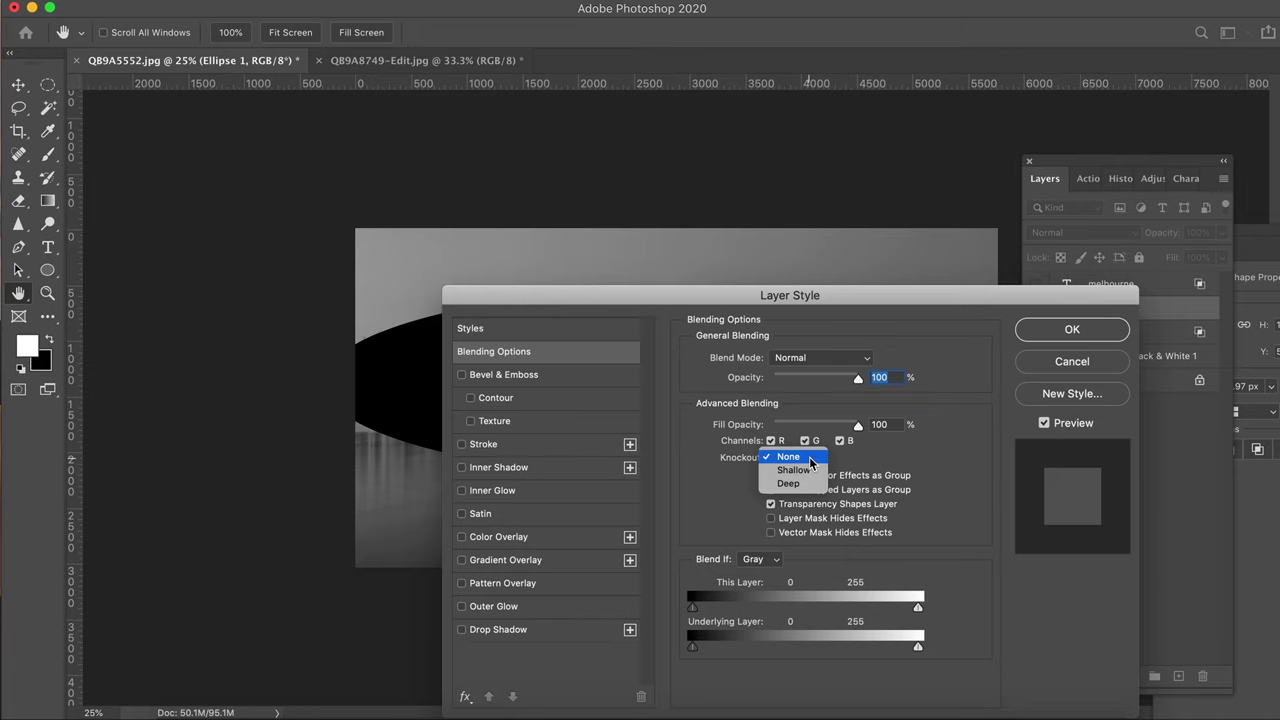
pyautogui.click(793, 470)
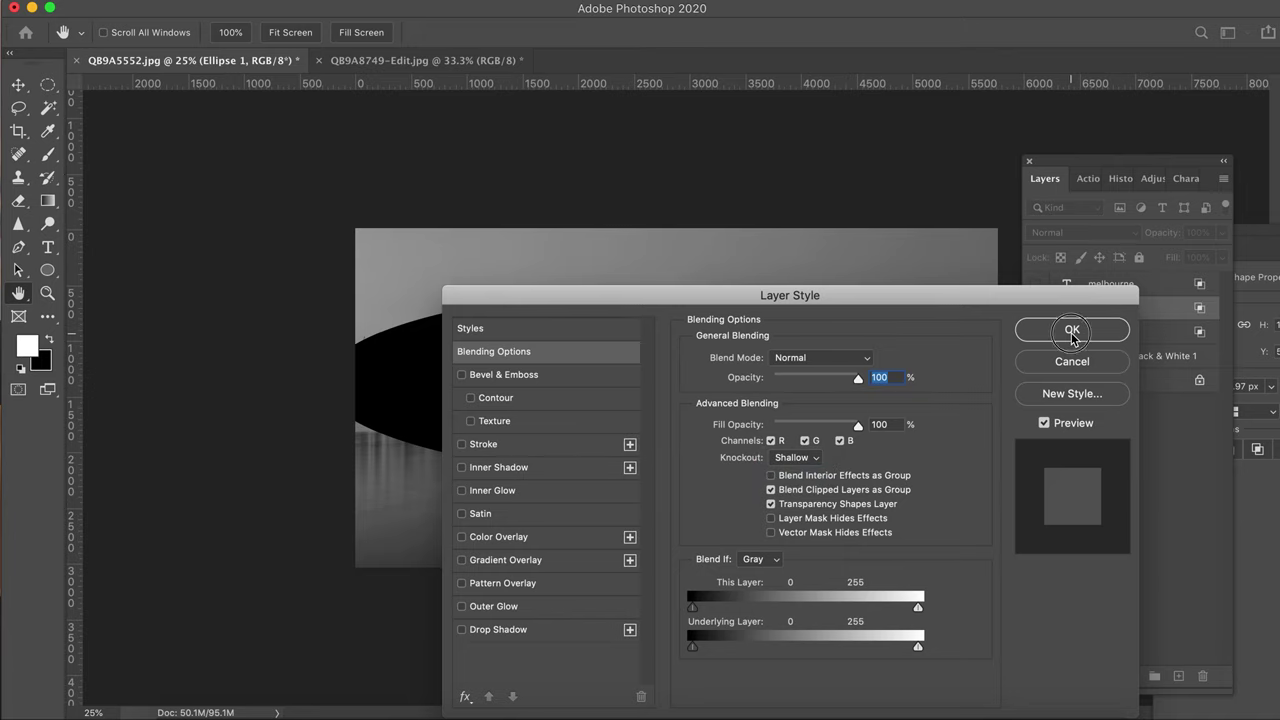
pyautogui.click(1072, 330)
pyautogui.moveTo(1223, 261); pyautogui.dragTo(1105, 288)
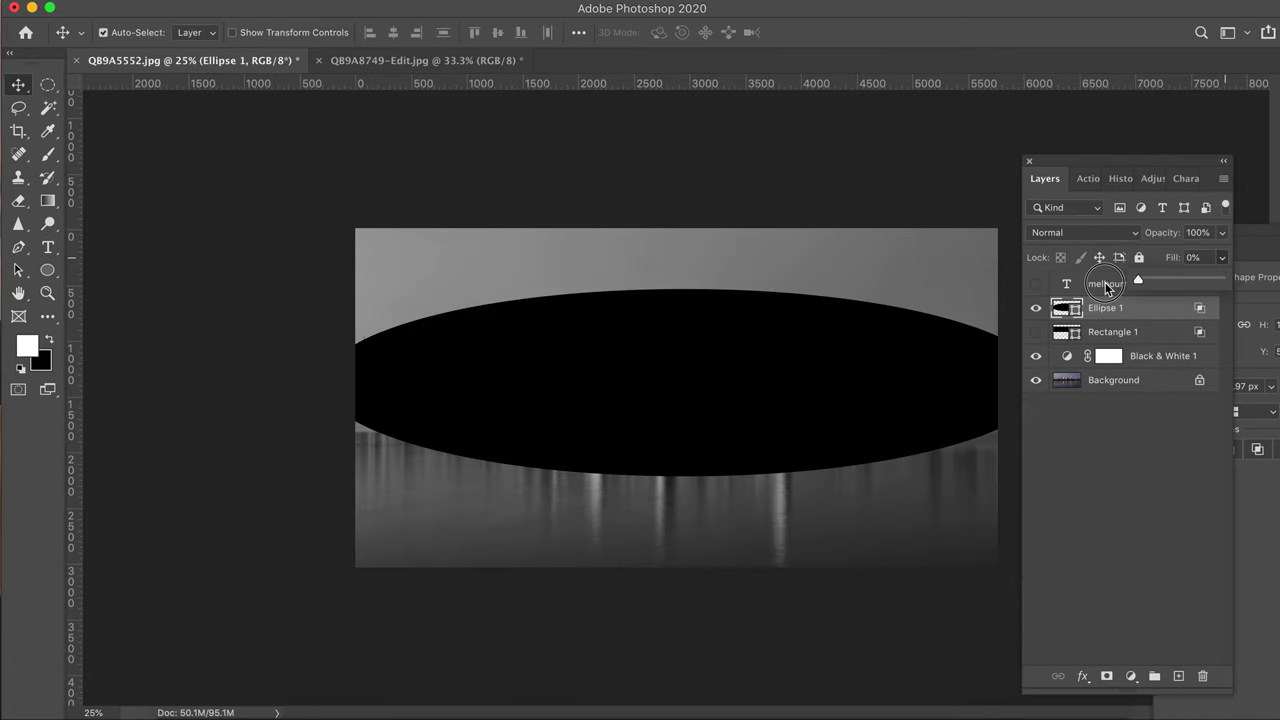
pyautogui.click(1108, 310)
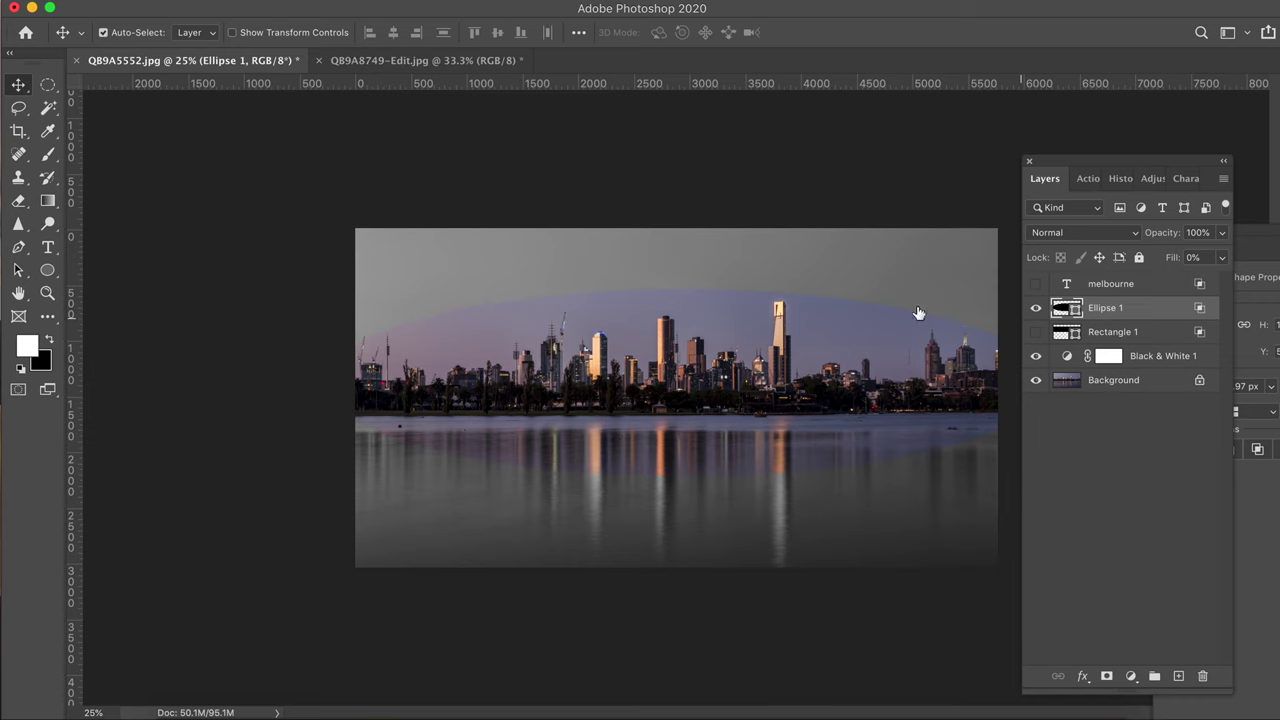
pyautogui.click(403, 62)
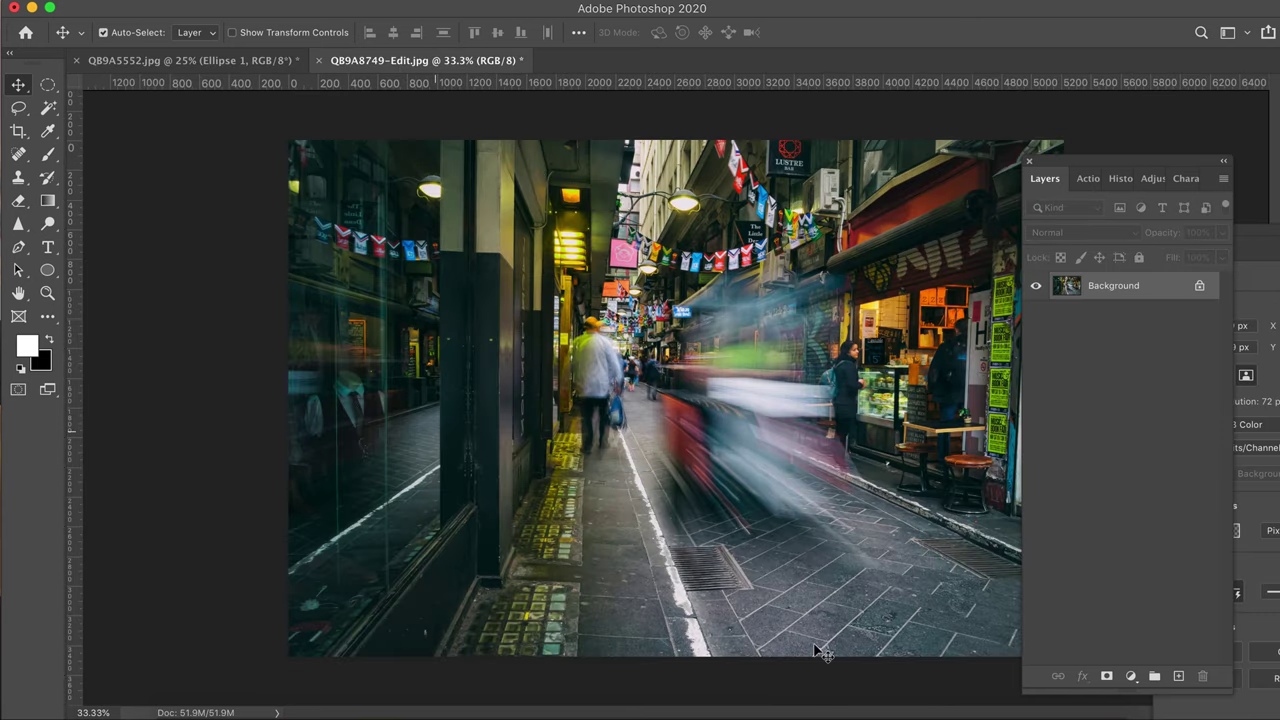
# Add a Black & White adjustment layer to the laneway photo.
pyautogui.moveTo(1073, 165); pyautogui.dragTo(1123, 165)
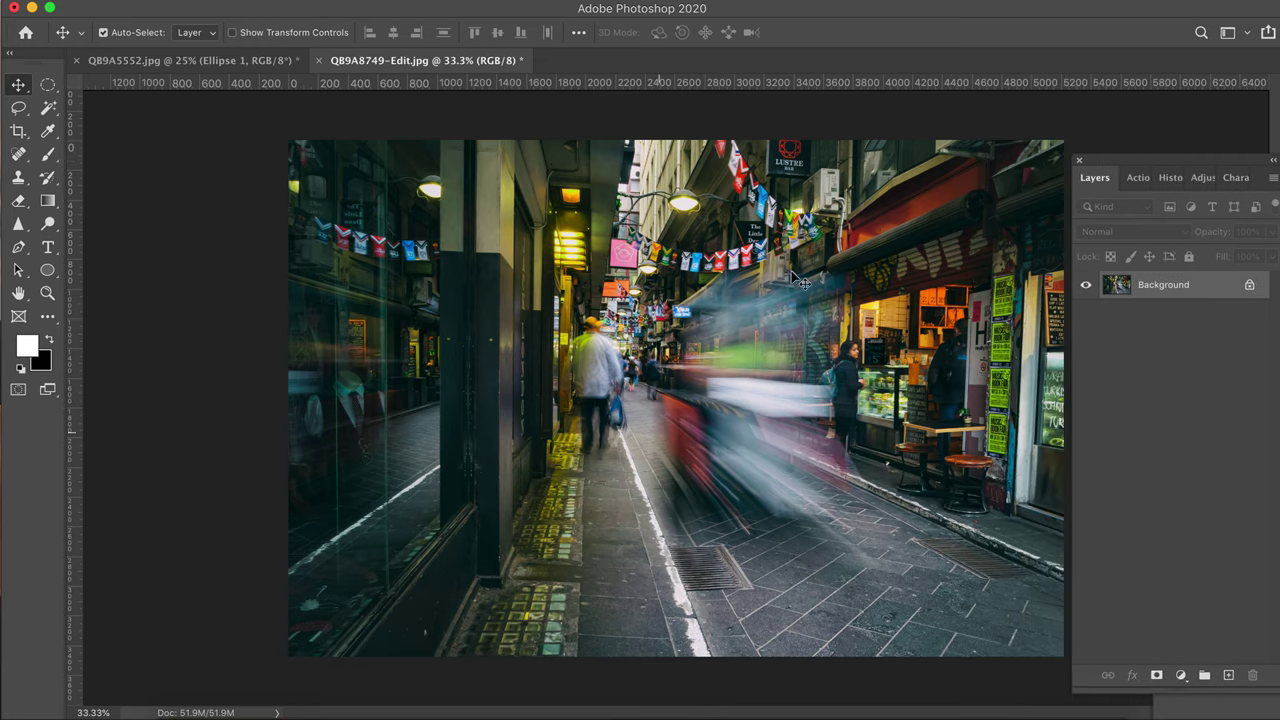
pyautogui.moveTo(1131, 166); pyautogui.dragTo(1083, 163)
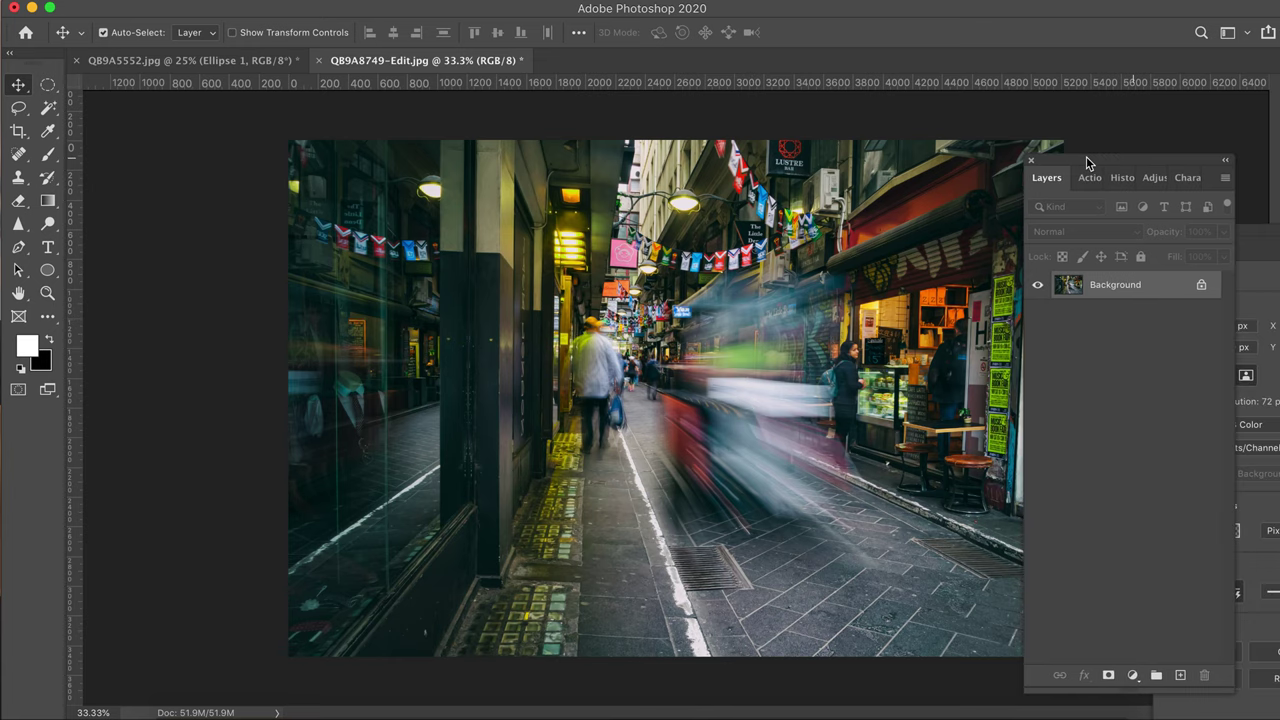
pyautogui.click(1152, 180)
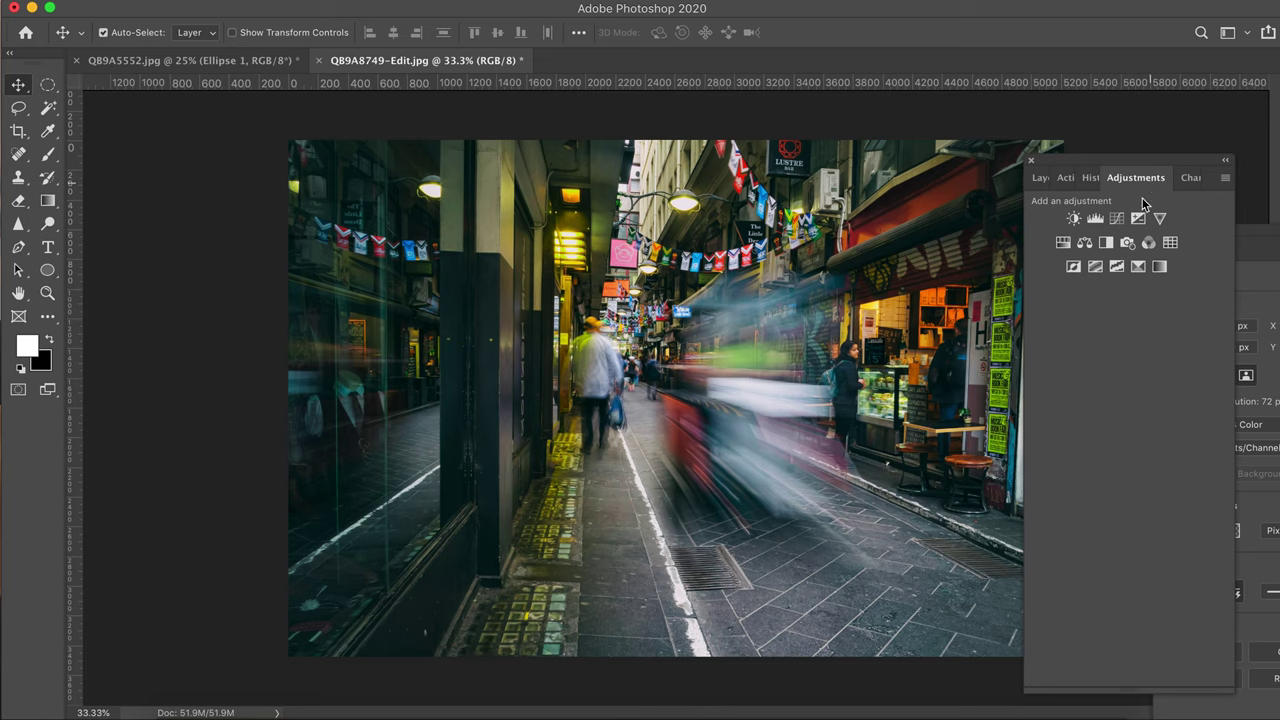
pyautogui.click(1110, 244)
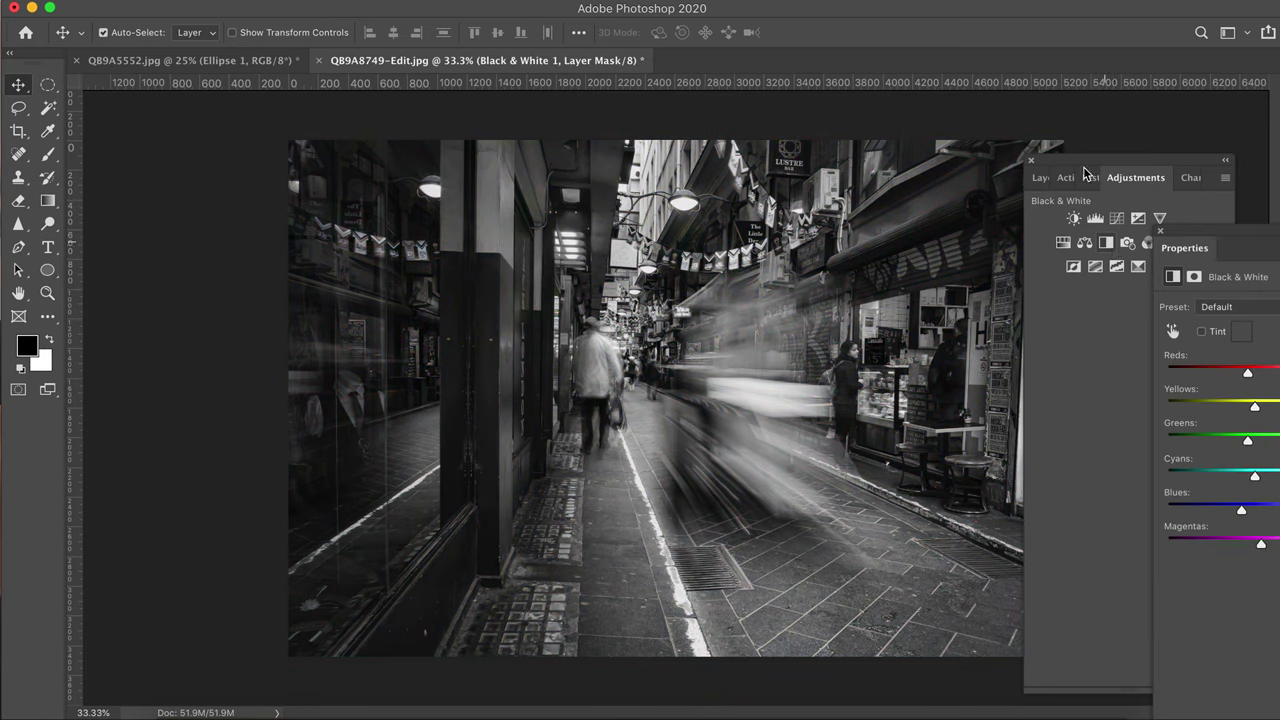
pyautogui.moveTo(1084, 166); pyautogui.dragTo(1132, 163)
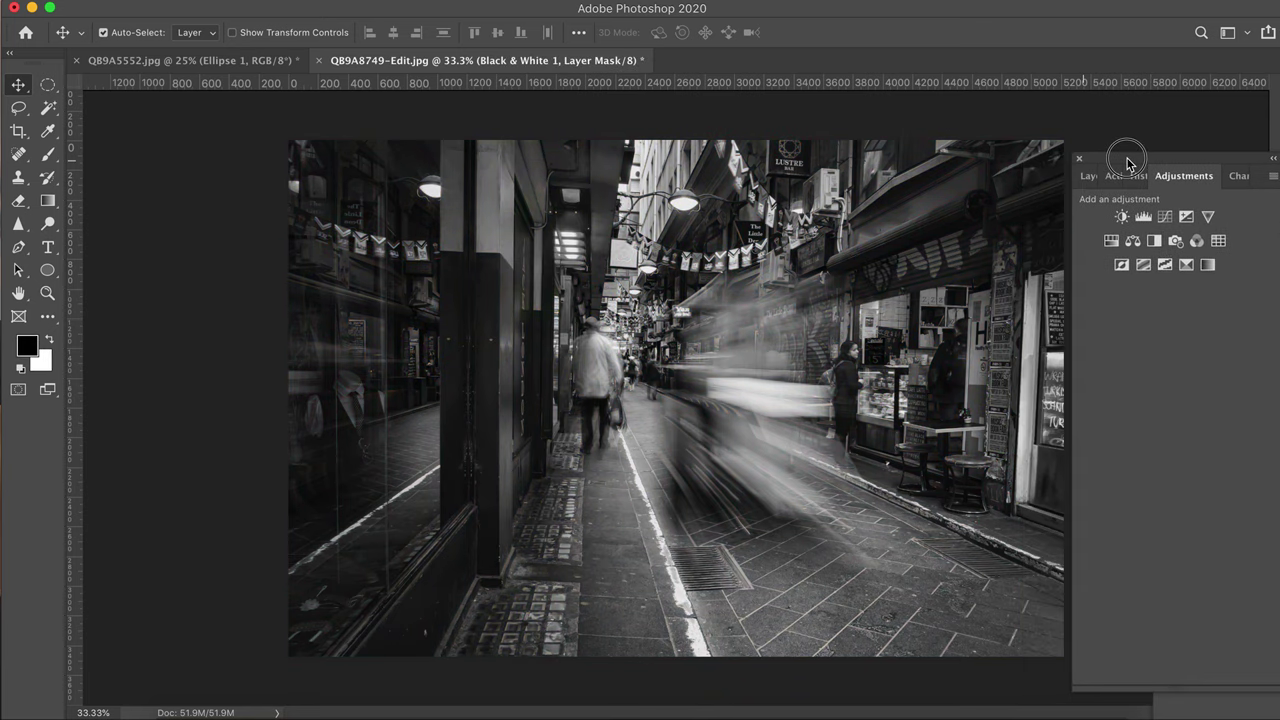
pyautogui.click(46, 272)
# Draw an oval around the blurred street sweeper.
pyautogui.moveTo(648, 262); pyautogui.dragTo(875, 549)
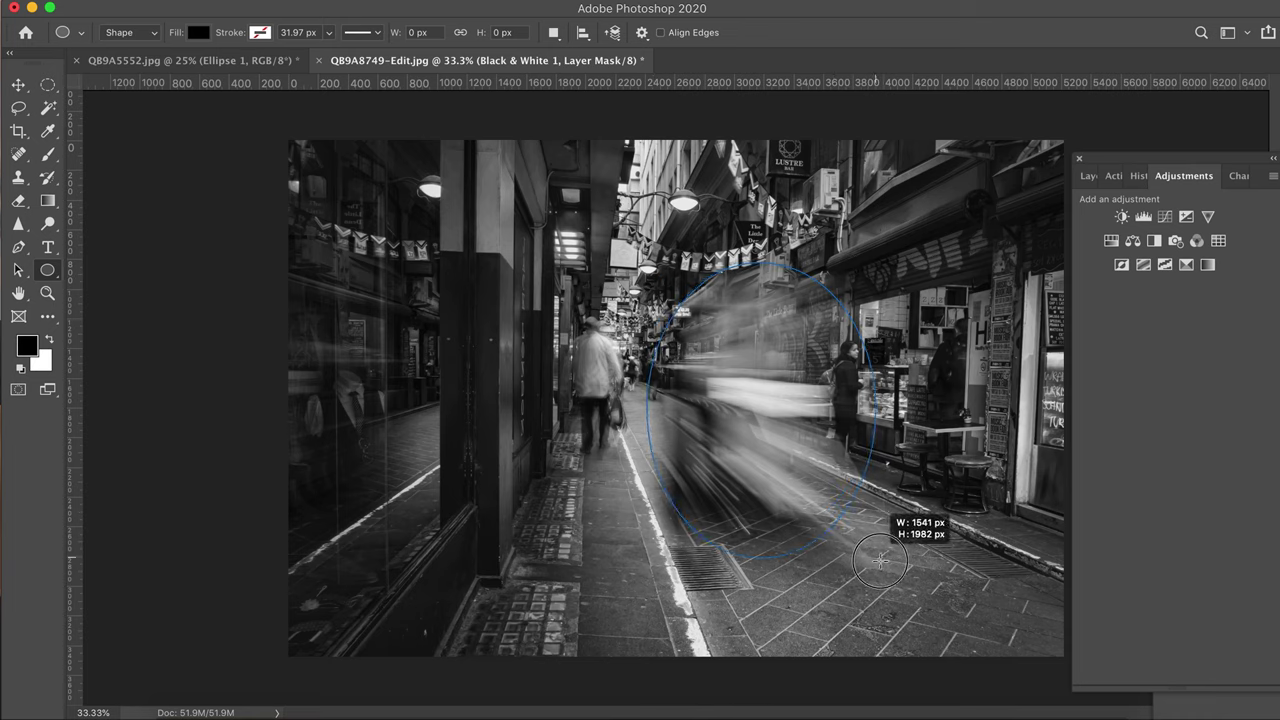
pyautogui.moveTo(875, 549); pyautogui.dragTo(884, 564)
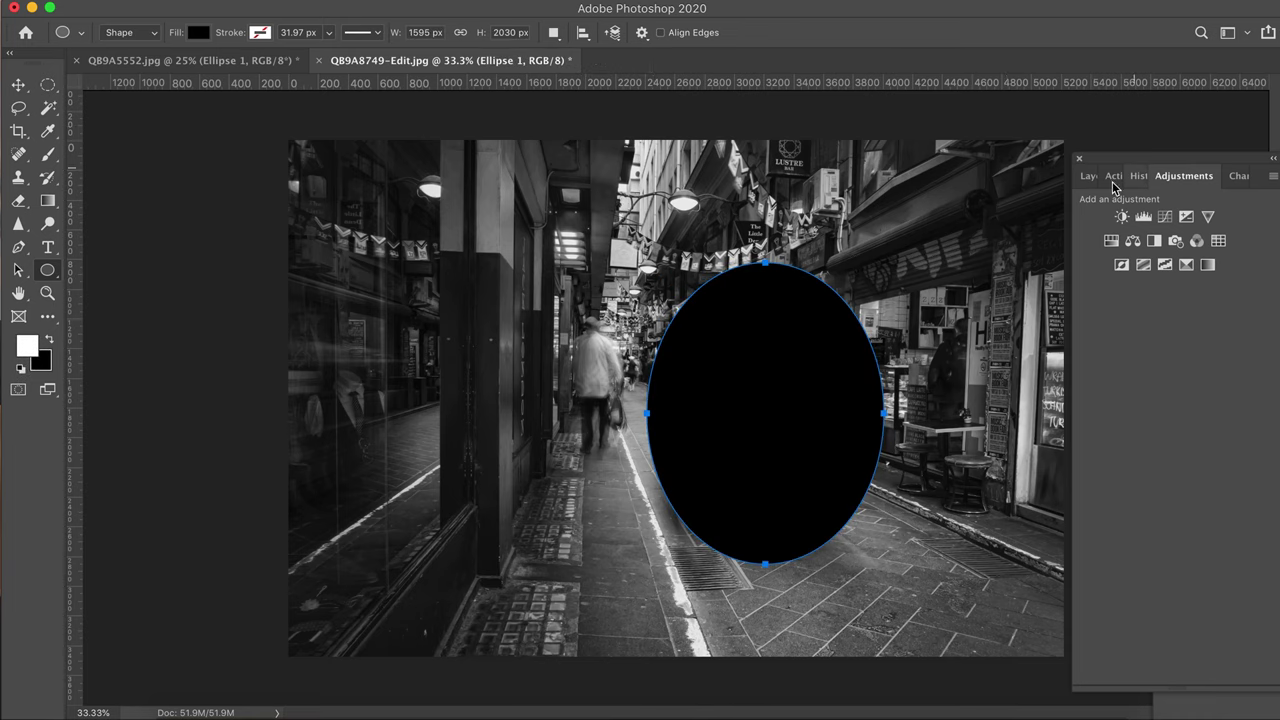
pyautogui.click(1091, 178)
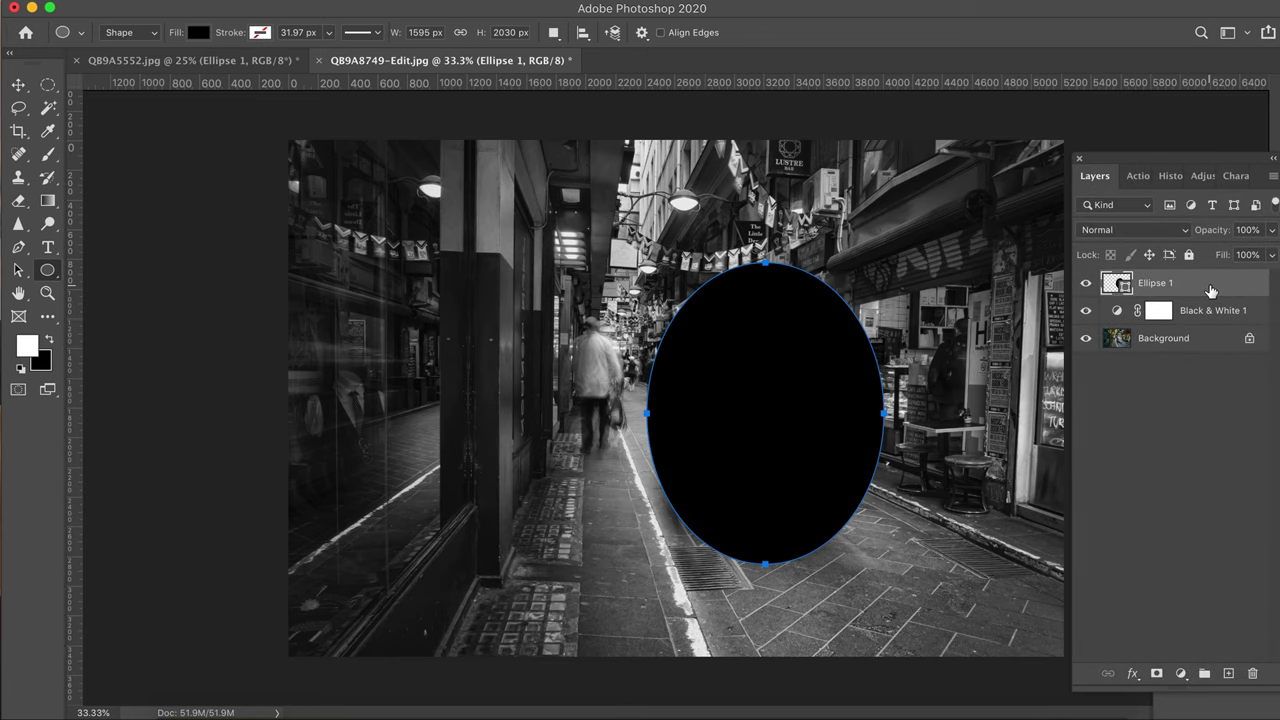
# Set the oval's Knockout to Shallow and Fill to 0% to show the sweeper in colour.
pyautogui.doubleClick(1199, 288)
pyautogui.click(795, 457)
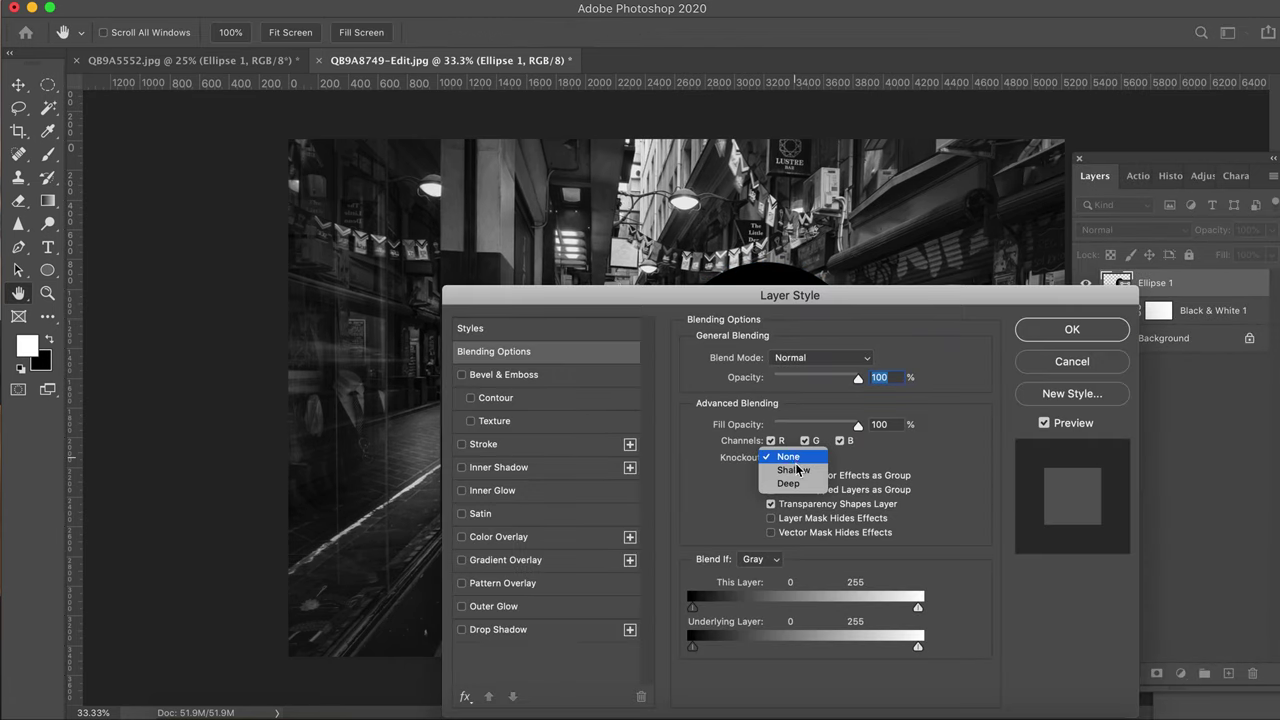
pyautogui.click(795, 473)
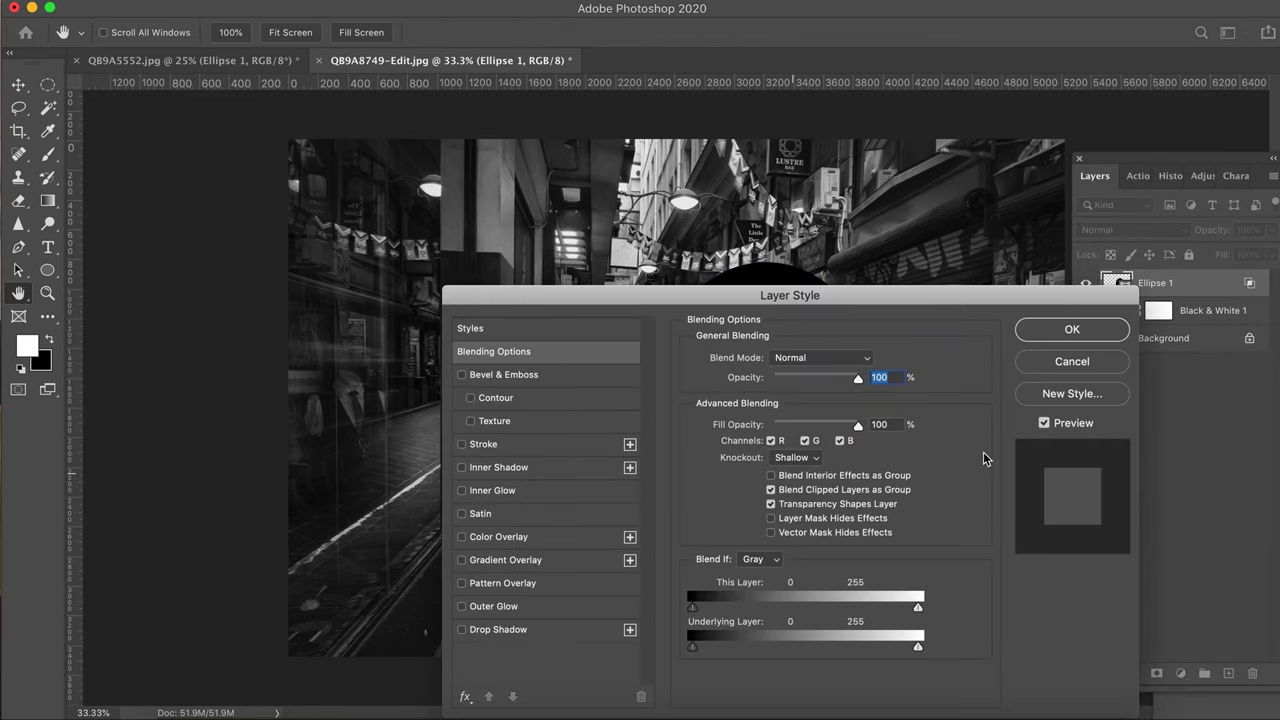
pyautogui.click(1058, 340)
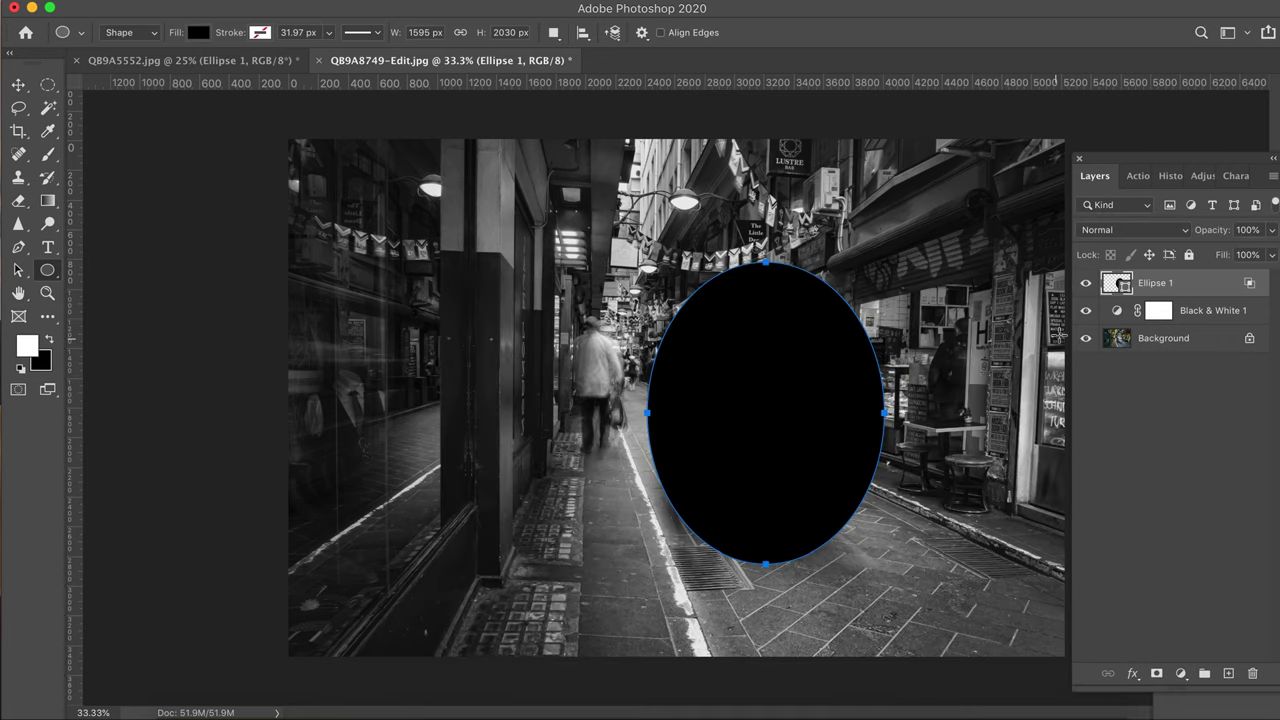
pyautogui.click(1271, 255)
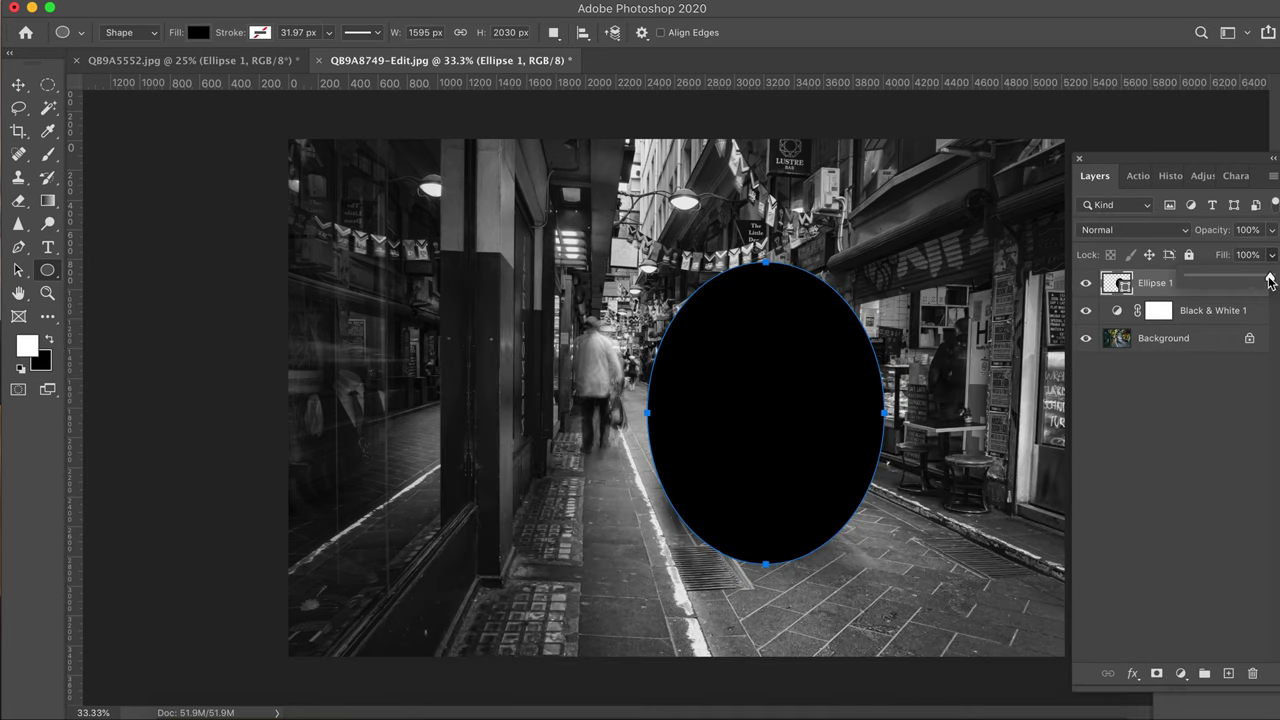
pyautogui.moveTo(1270, 280); pyautogui.dragTo(1172, 284)
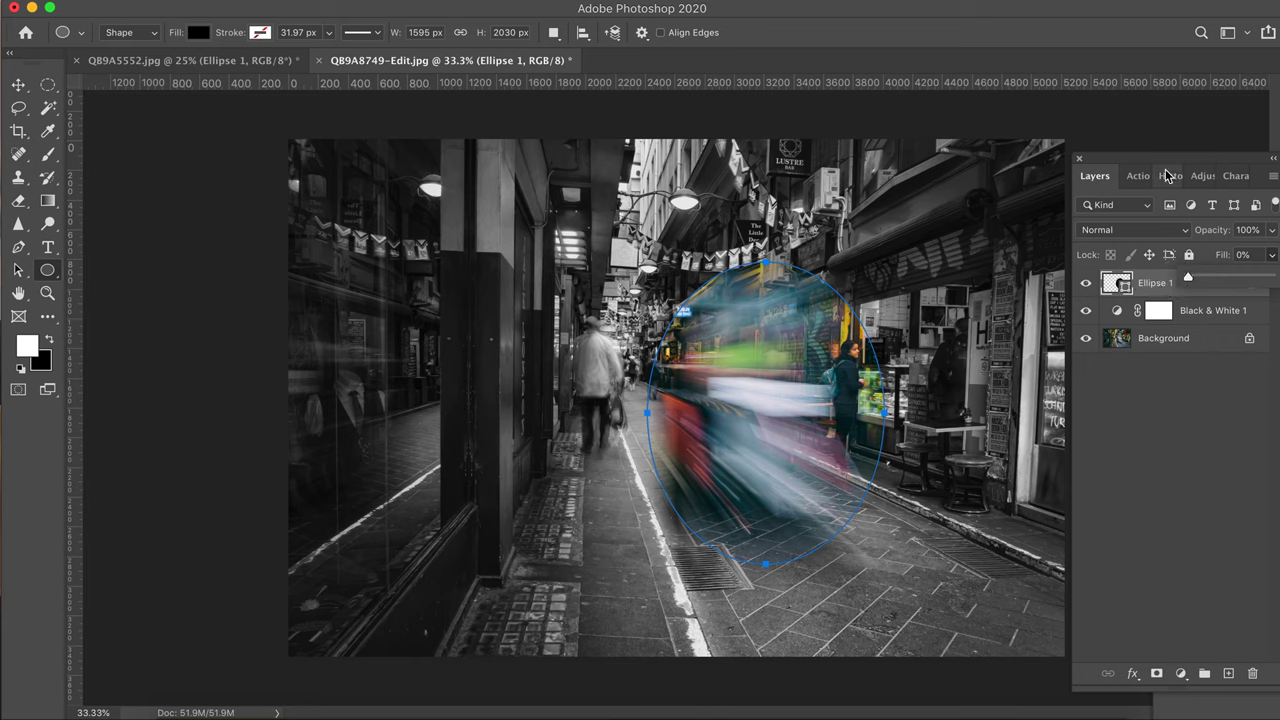
pyautogui.moveTo(1166, 175); pyautogui.dragTo(1110, 160)
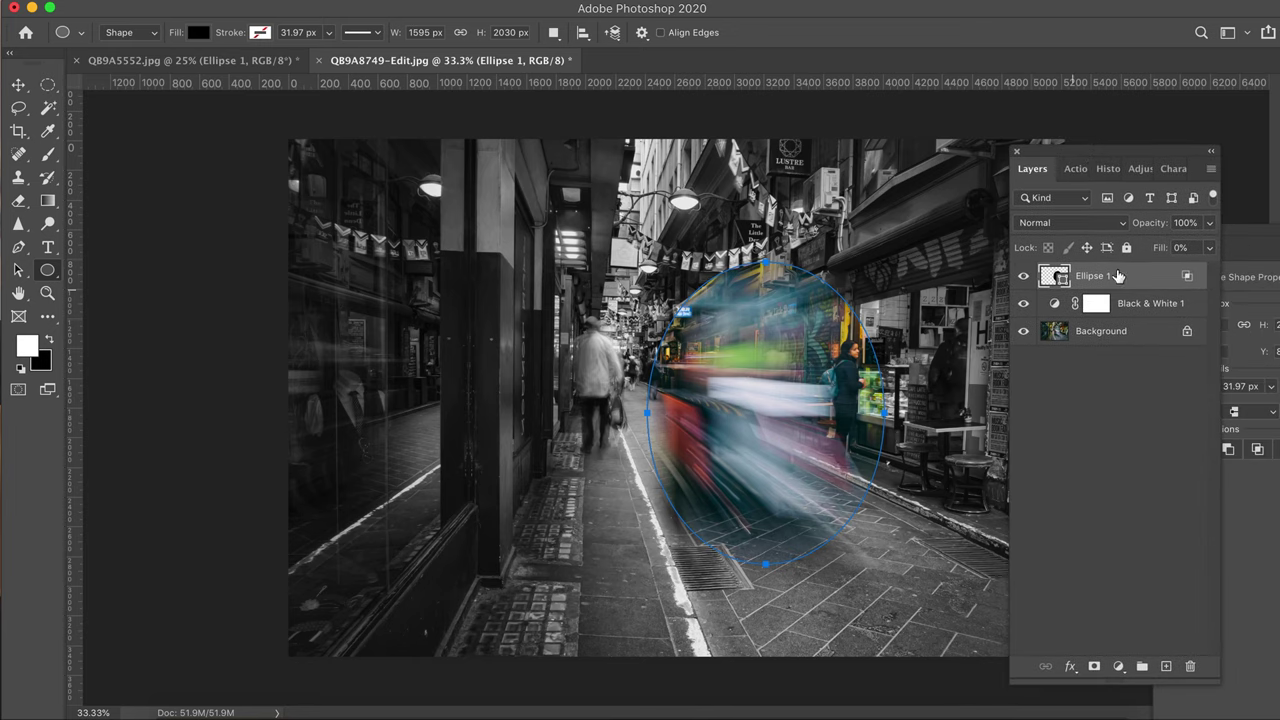
# Add a layer mask to Ellipse 1 and paint the woman and shop display back to grey with a softened brush.
pyautogui.click(1094, 667)
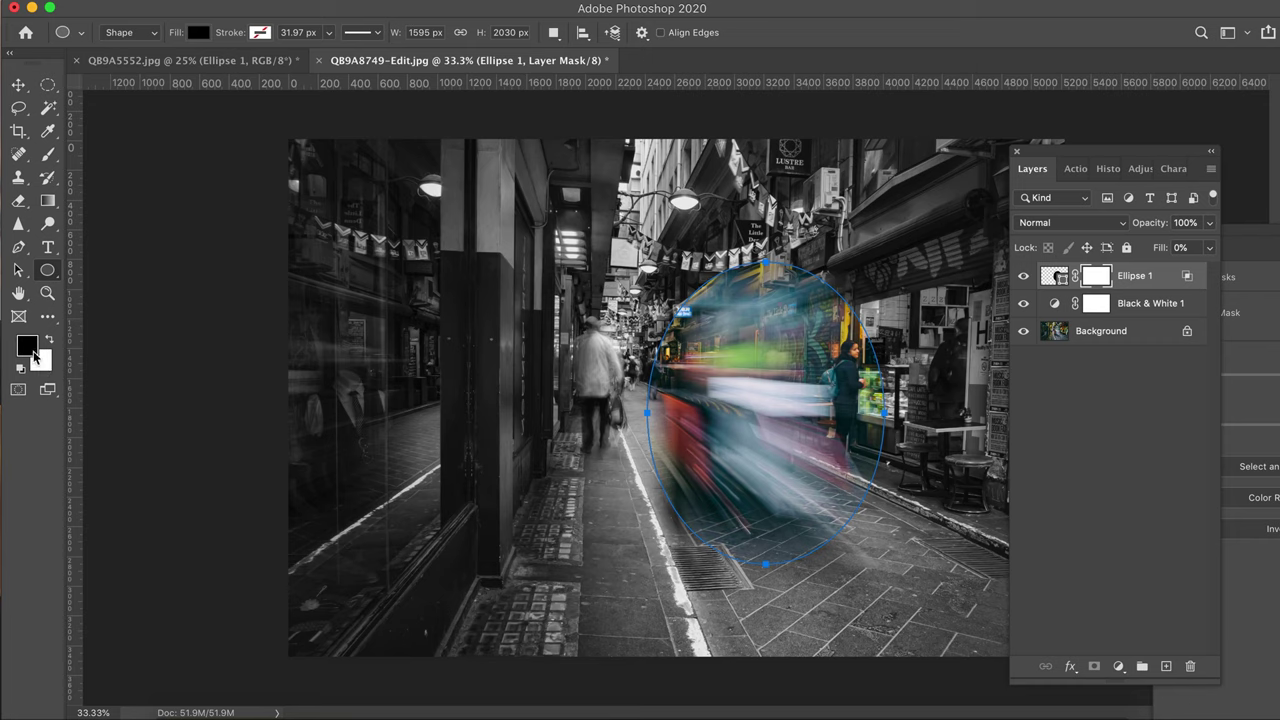
pyautogui.click(47, 154)
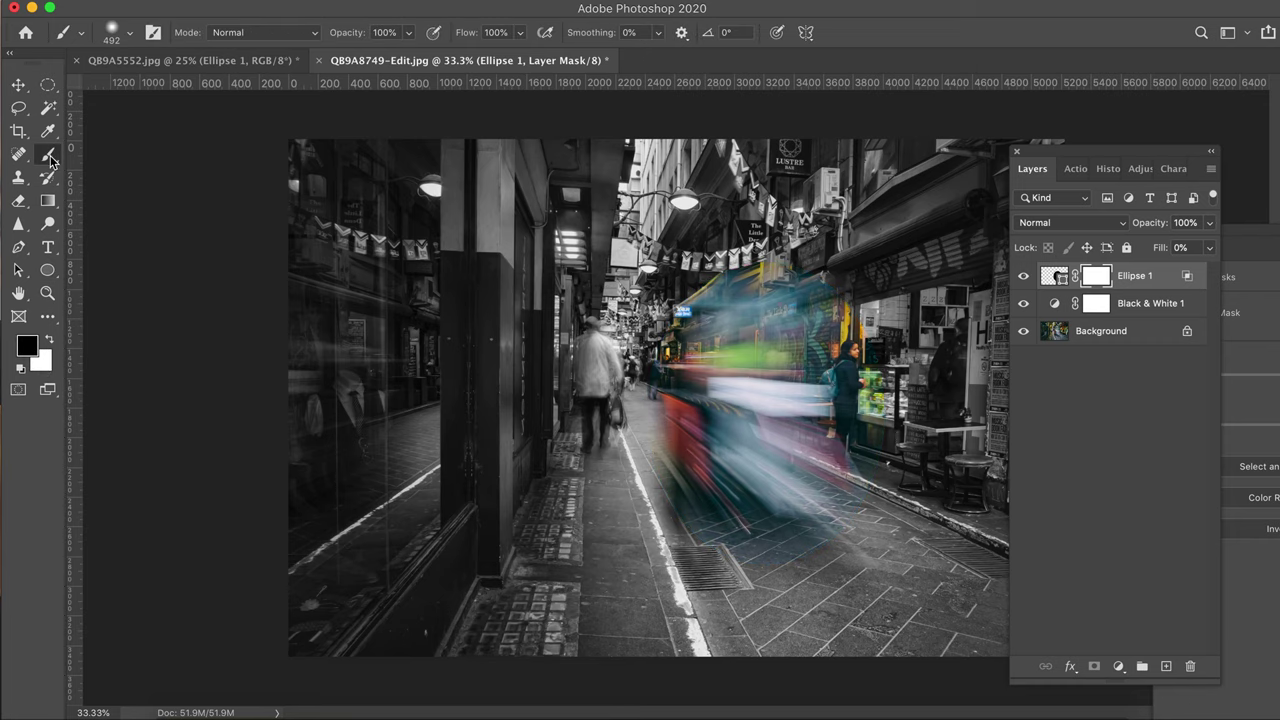
pyautogui.click(130, 35)
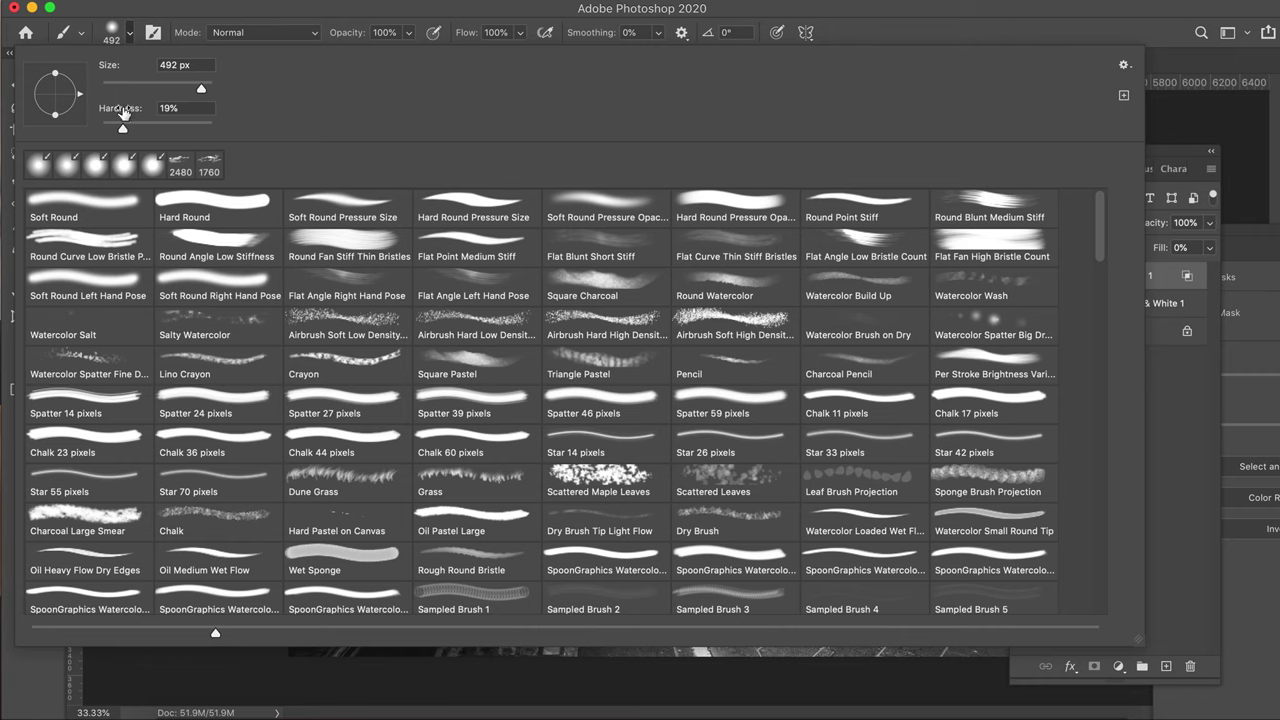
pyautogui.moveTo(125, 128); pyautogui.dragTo(121, 130)
pyautogui.press('Return')
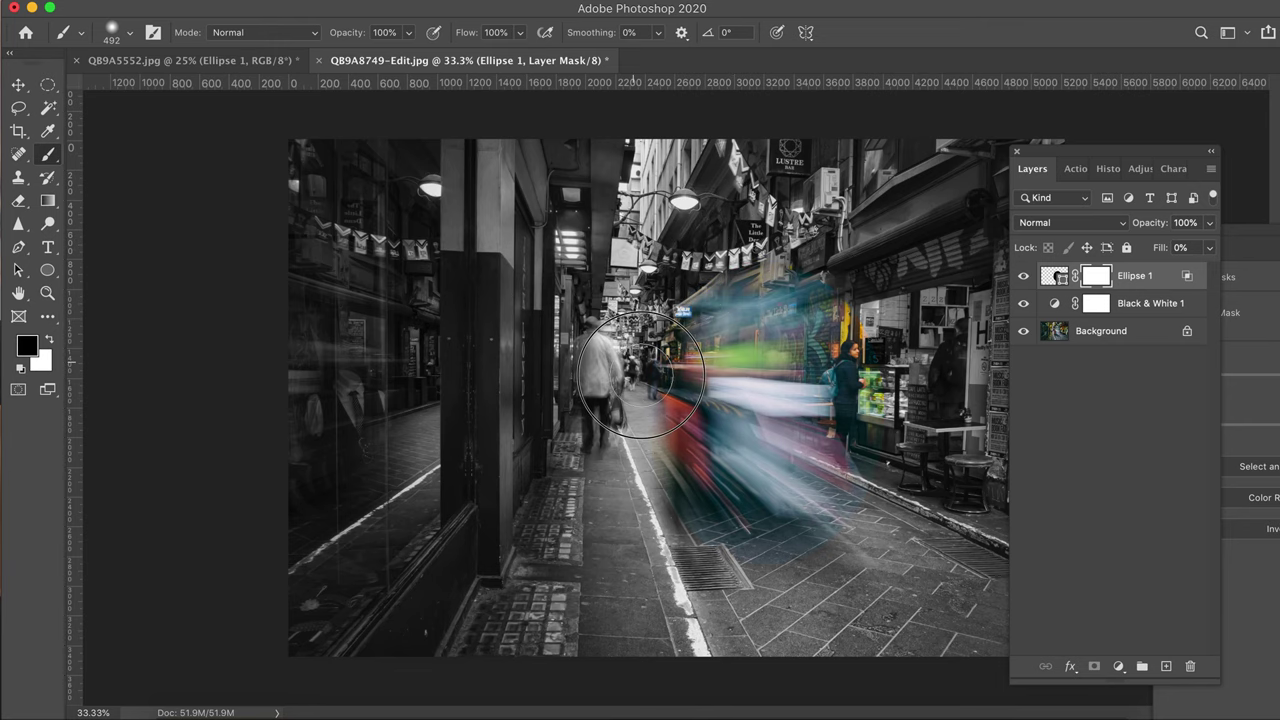
pyautogui.moveTo(850, 470)
pyautogui.mouseDown()
pyautogui.moveTo(843, 305)
pyautogui.moveTo(857, 235)
pyautogui.mouseUp()
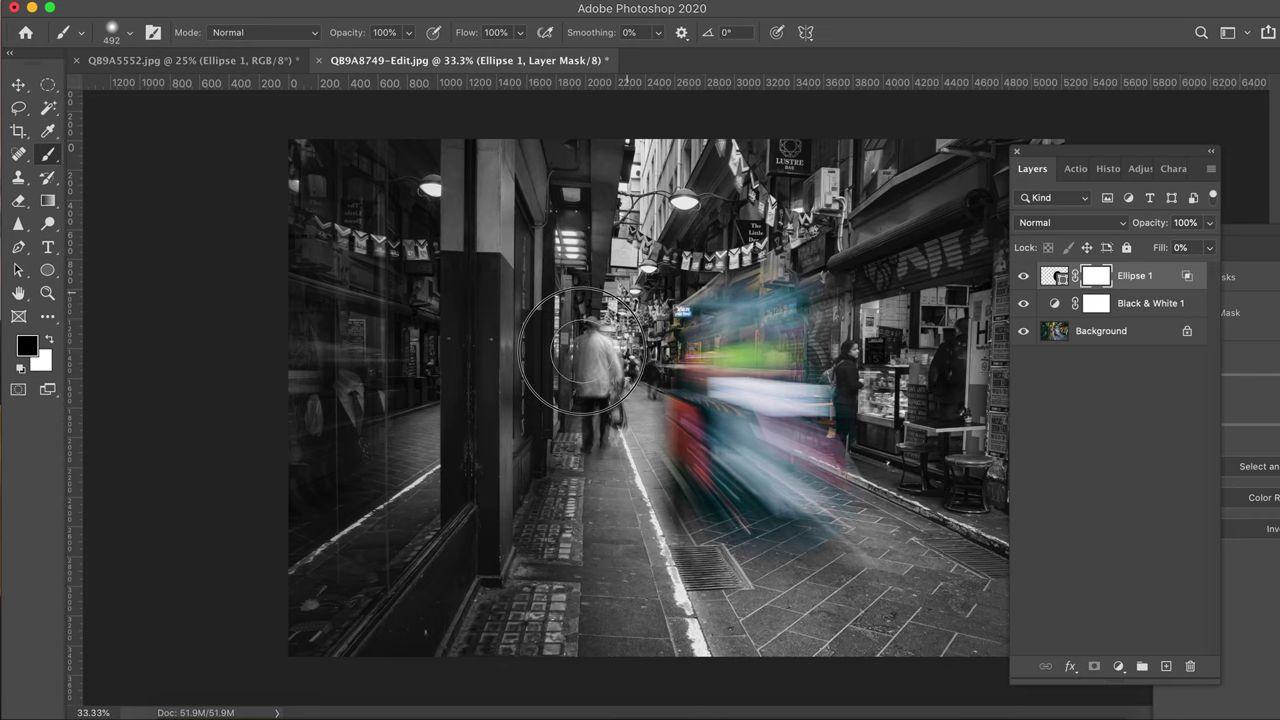
pyautogui.moveTo(720, 237); pyautogui.dragTo(800, 226)
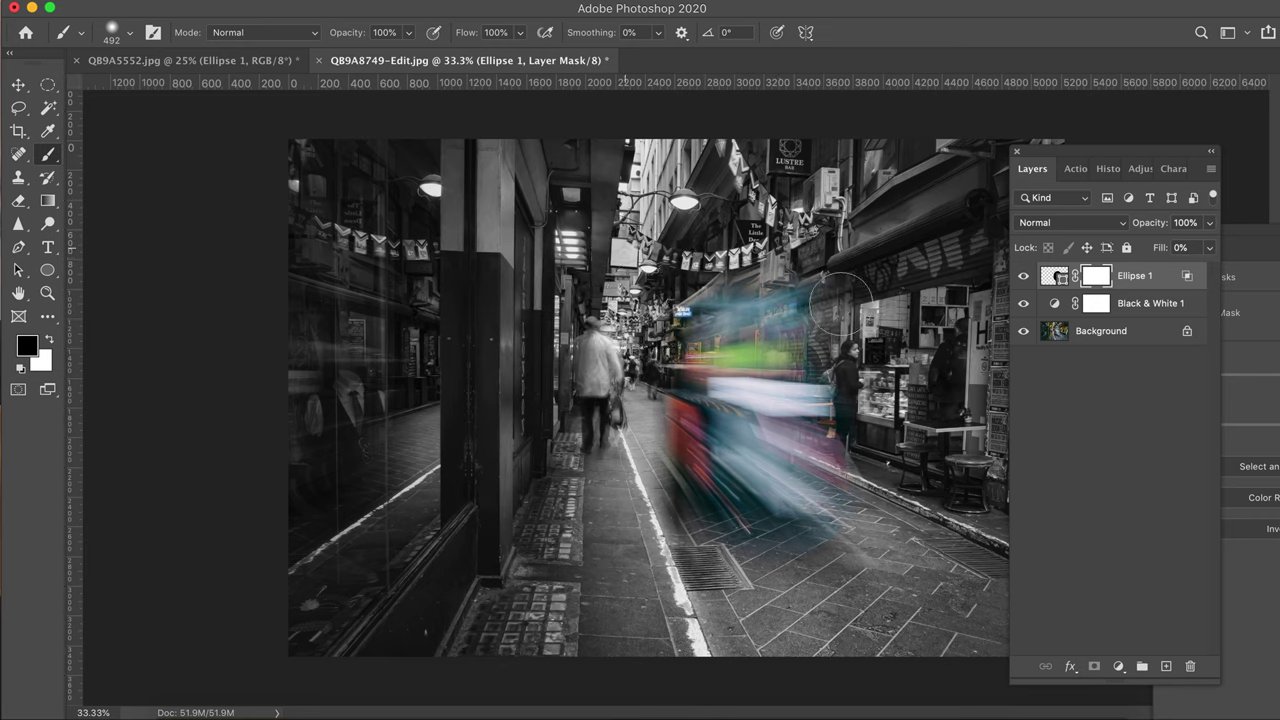